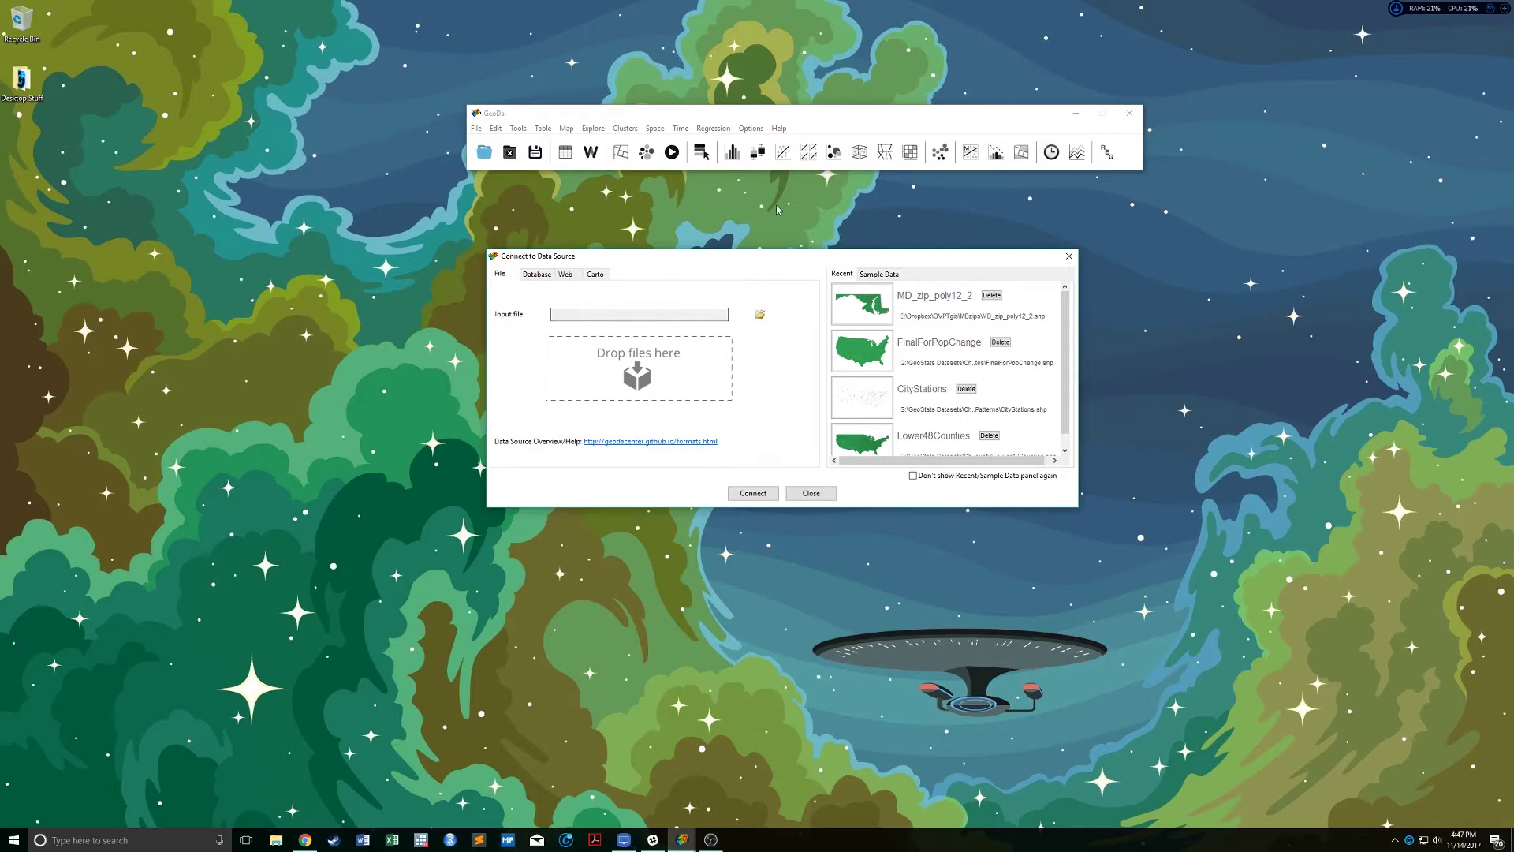
Step: Open MD_zip_poly12_2.shp from the MDzips folder as an ESRI Shapefile input
click(761, 314)
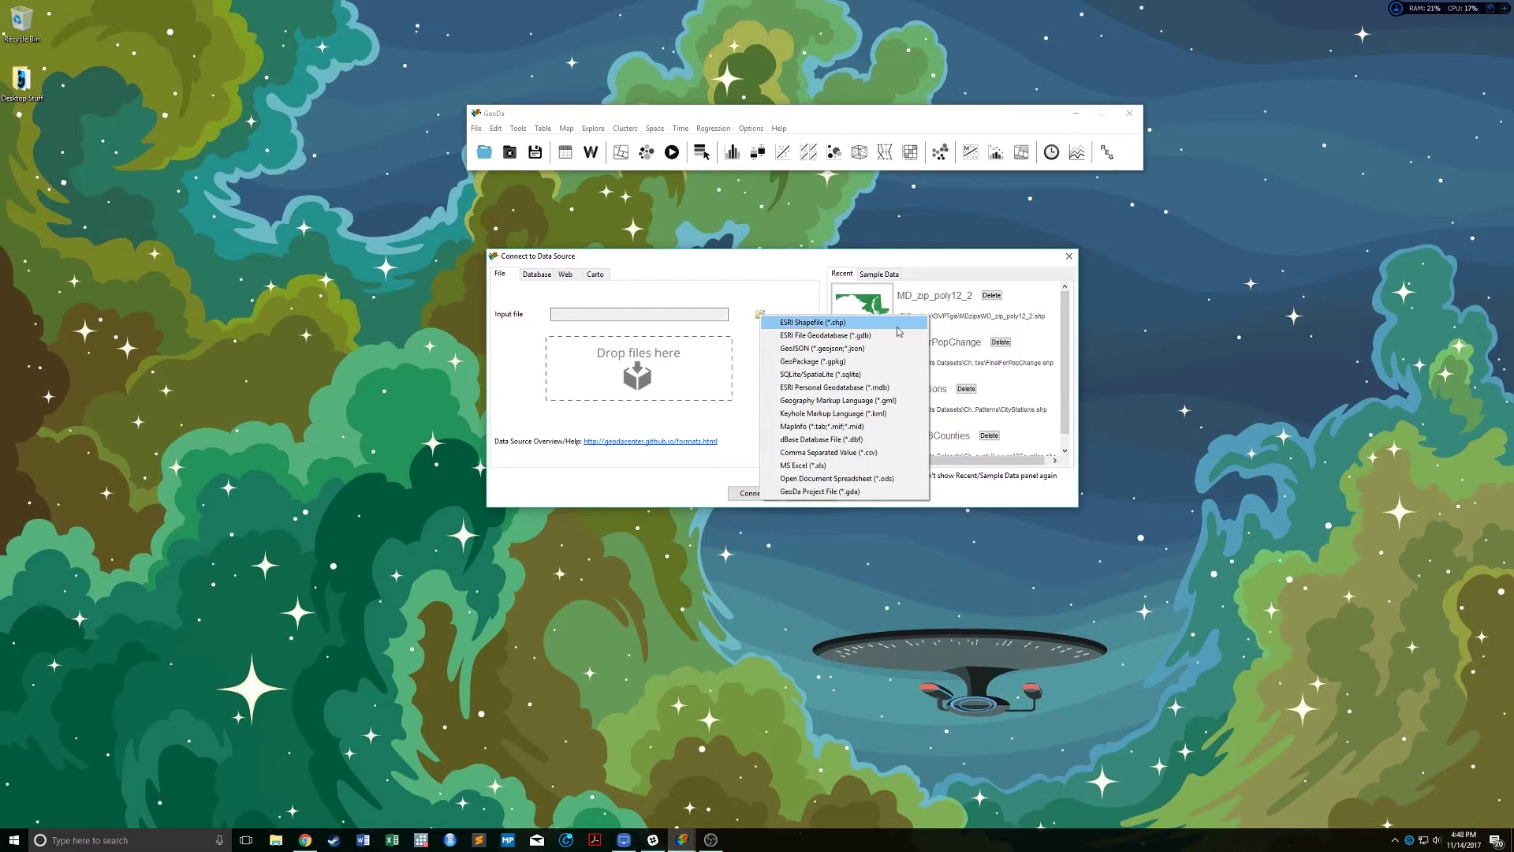
click(766, 282)
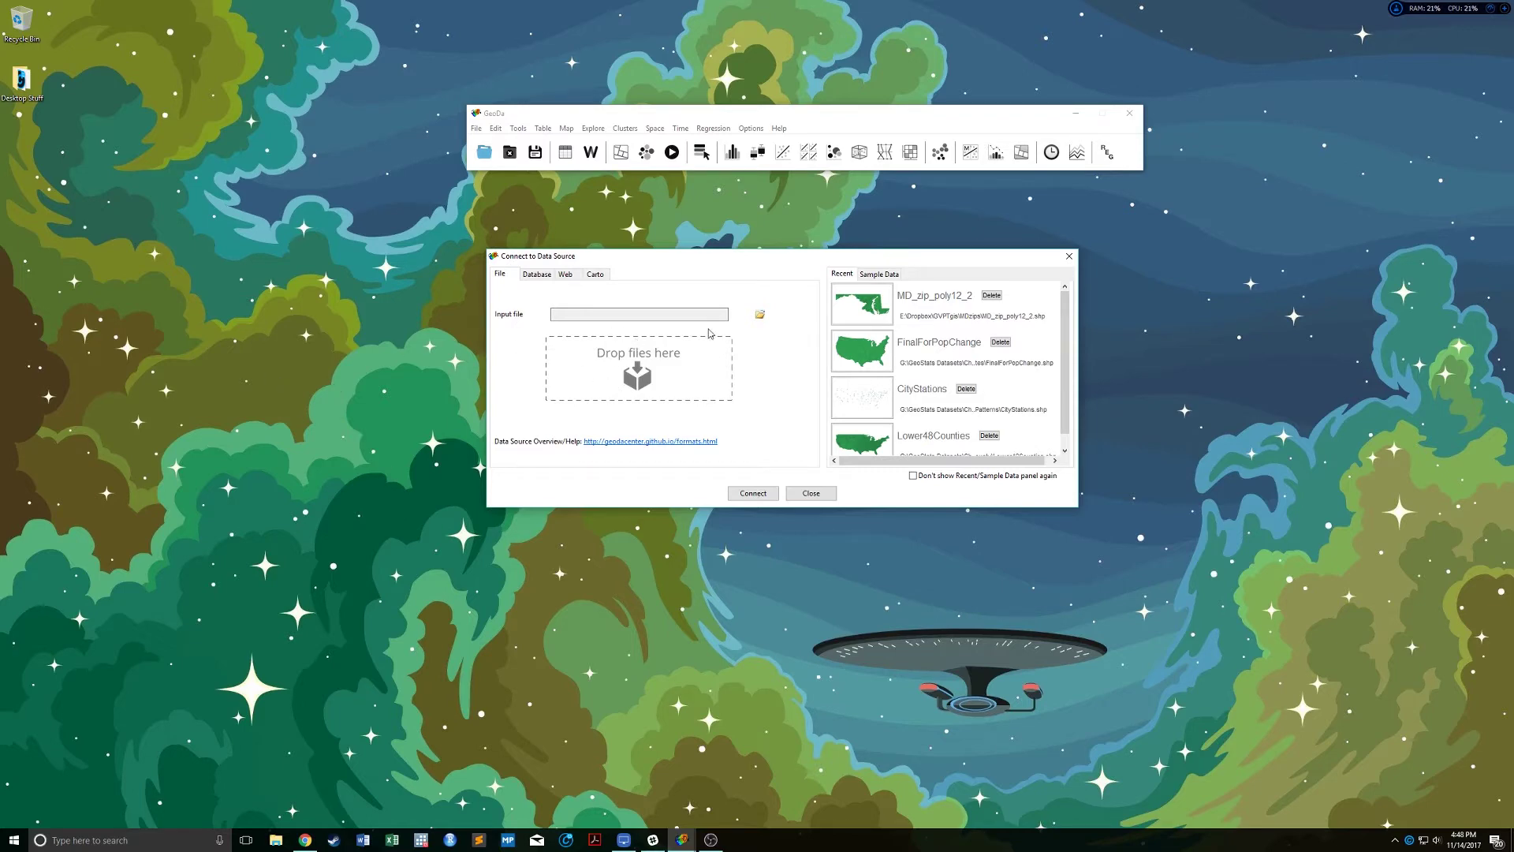
click(762, 316)
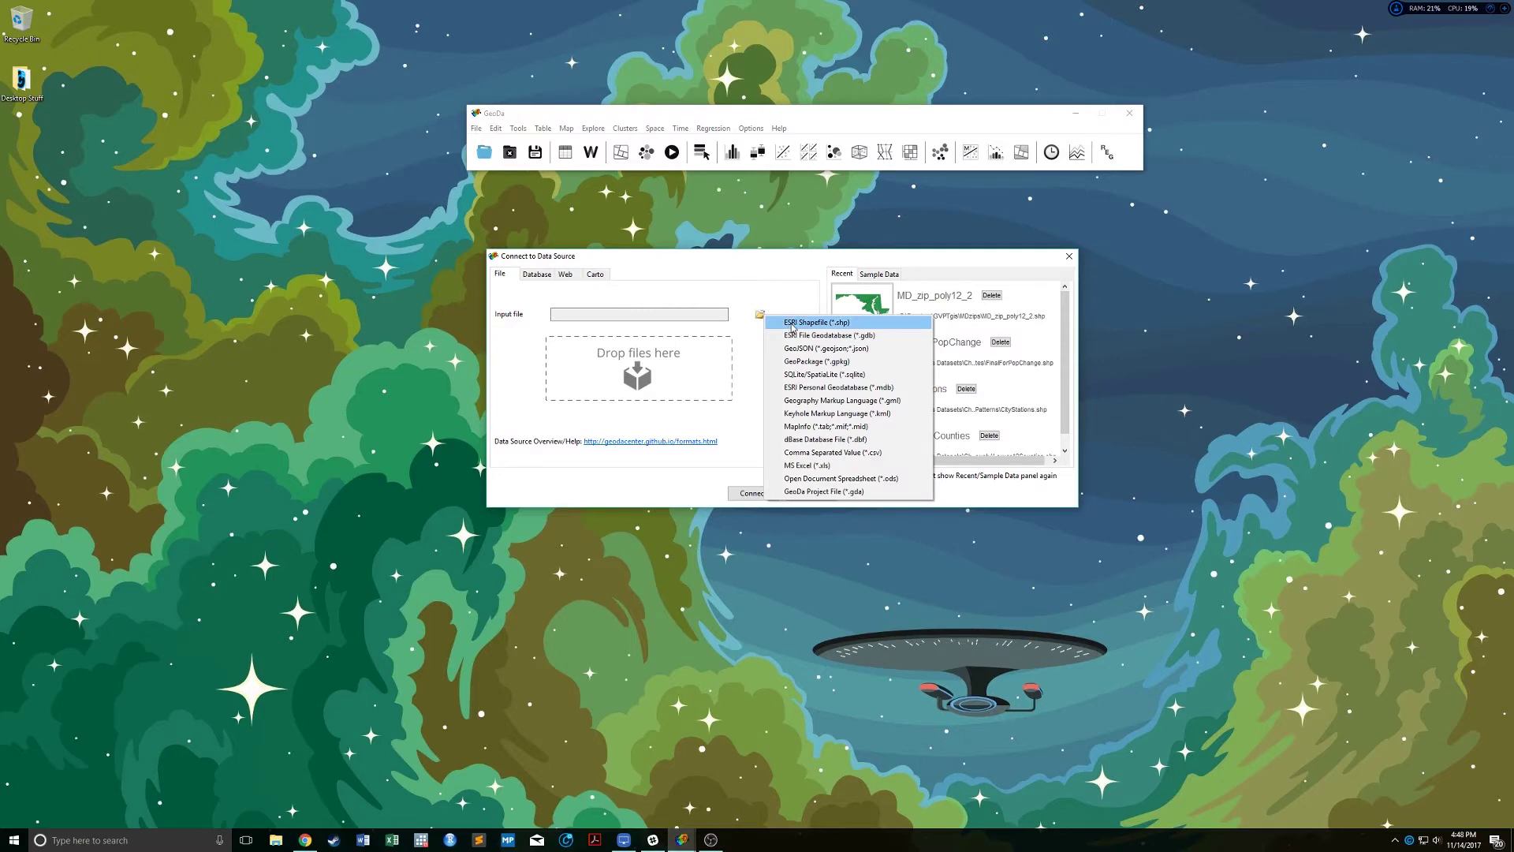
click(792, 327)
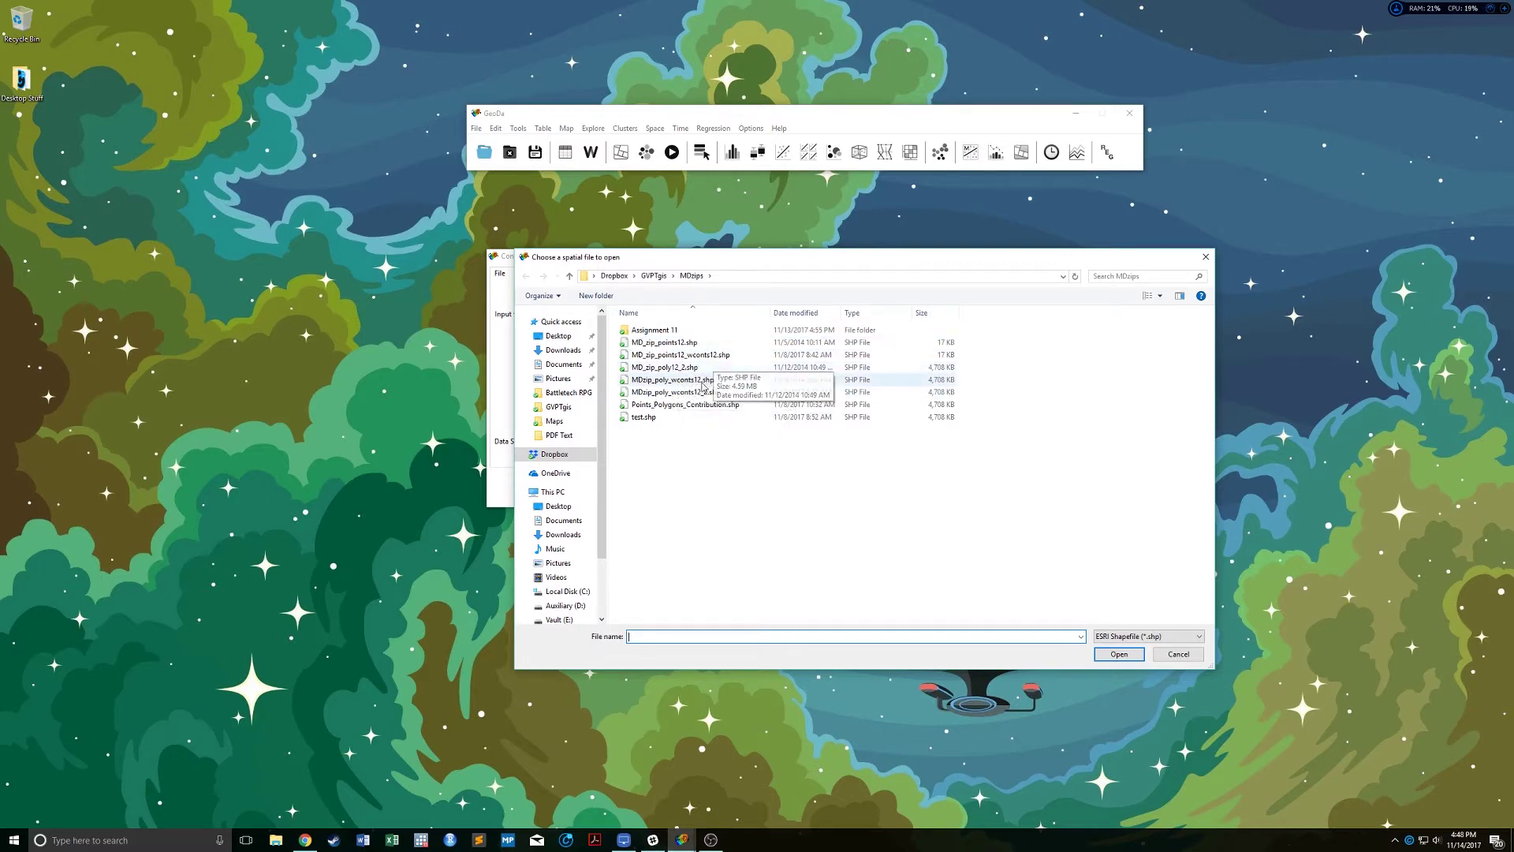
click(677, 372)
click(1119, 654)
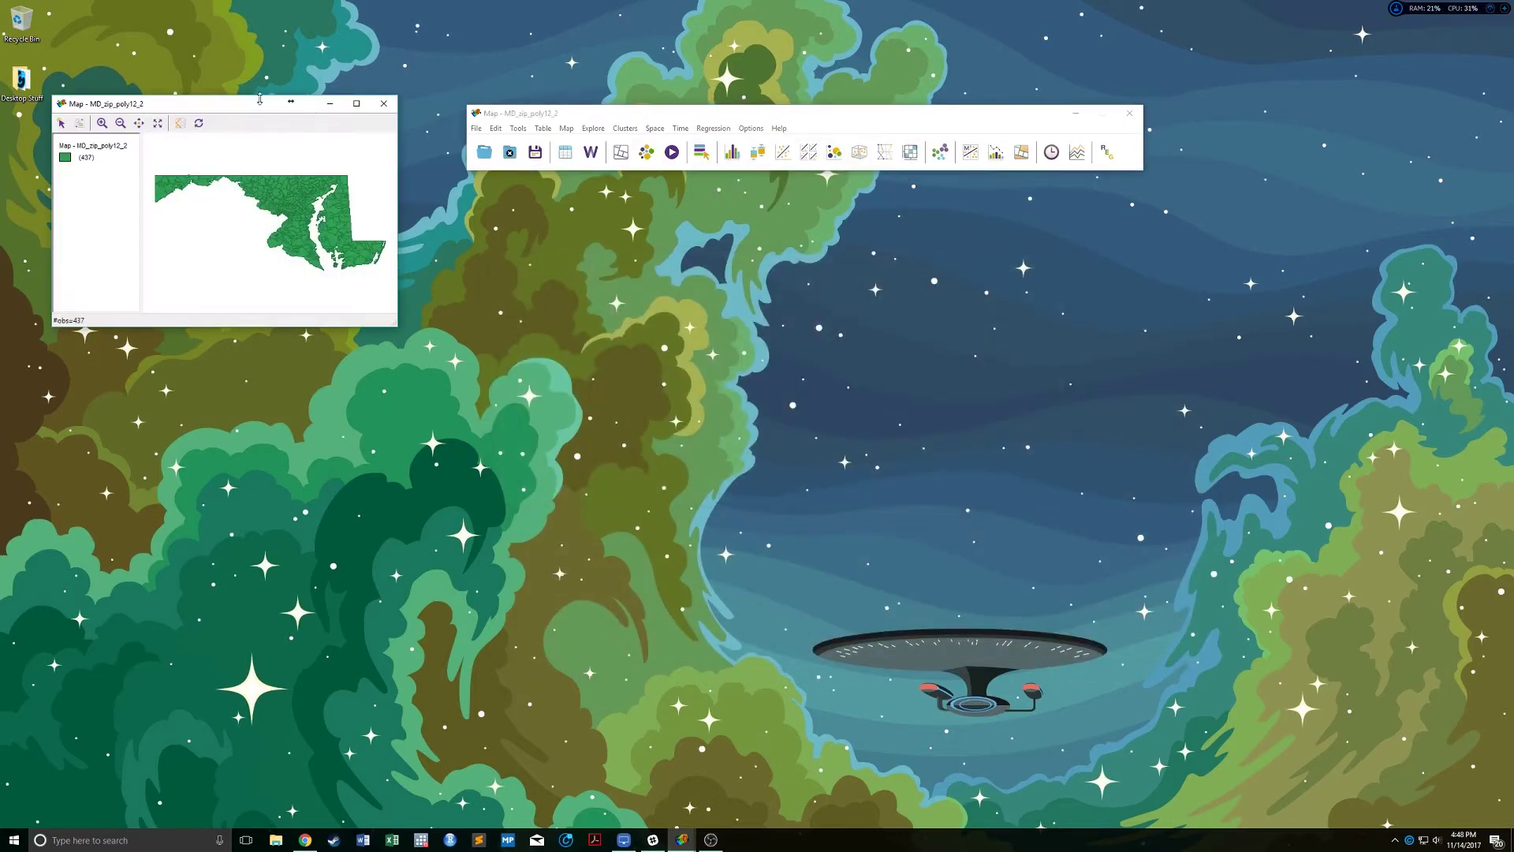
Step: Centre and enlarge the MD_zip_poly12_2 map window, then bring the main GeoDa window forward
drag(254, 99, 526, 191)
drag(669, 415, 1325, 780)
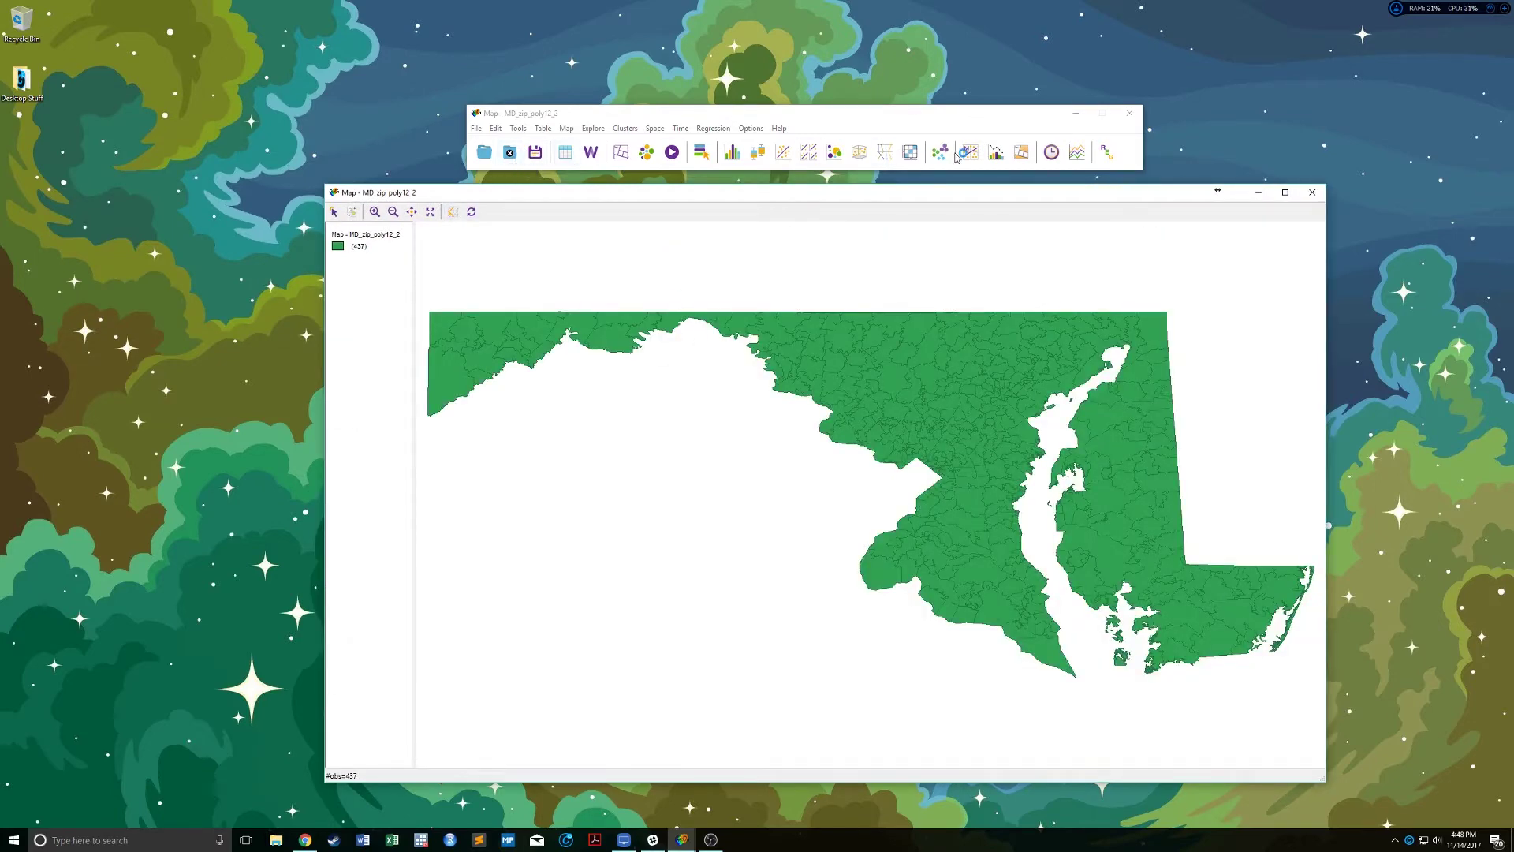
click(712, 115)
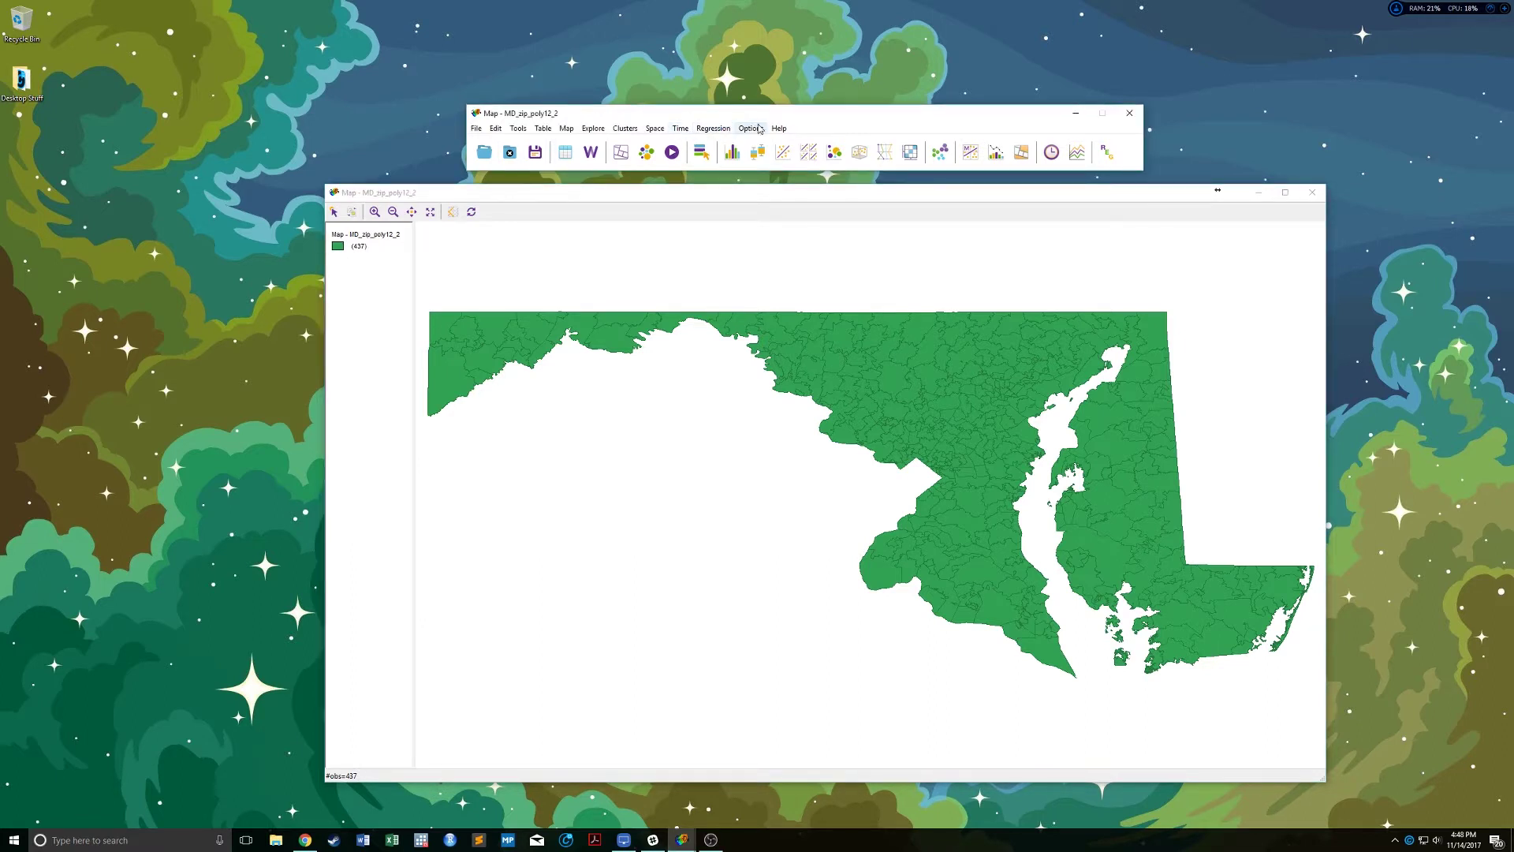
click(655, 129)
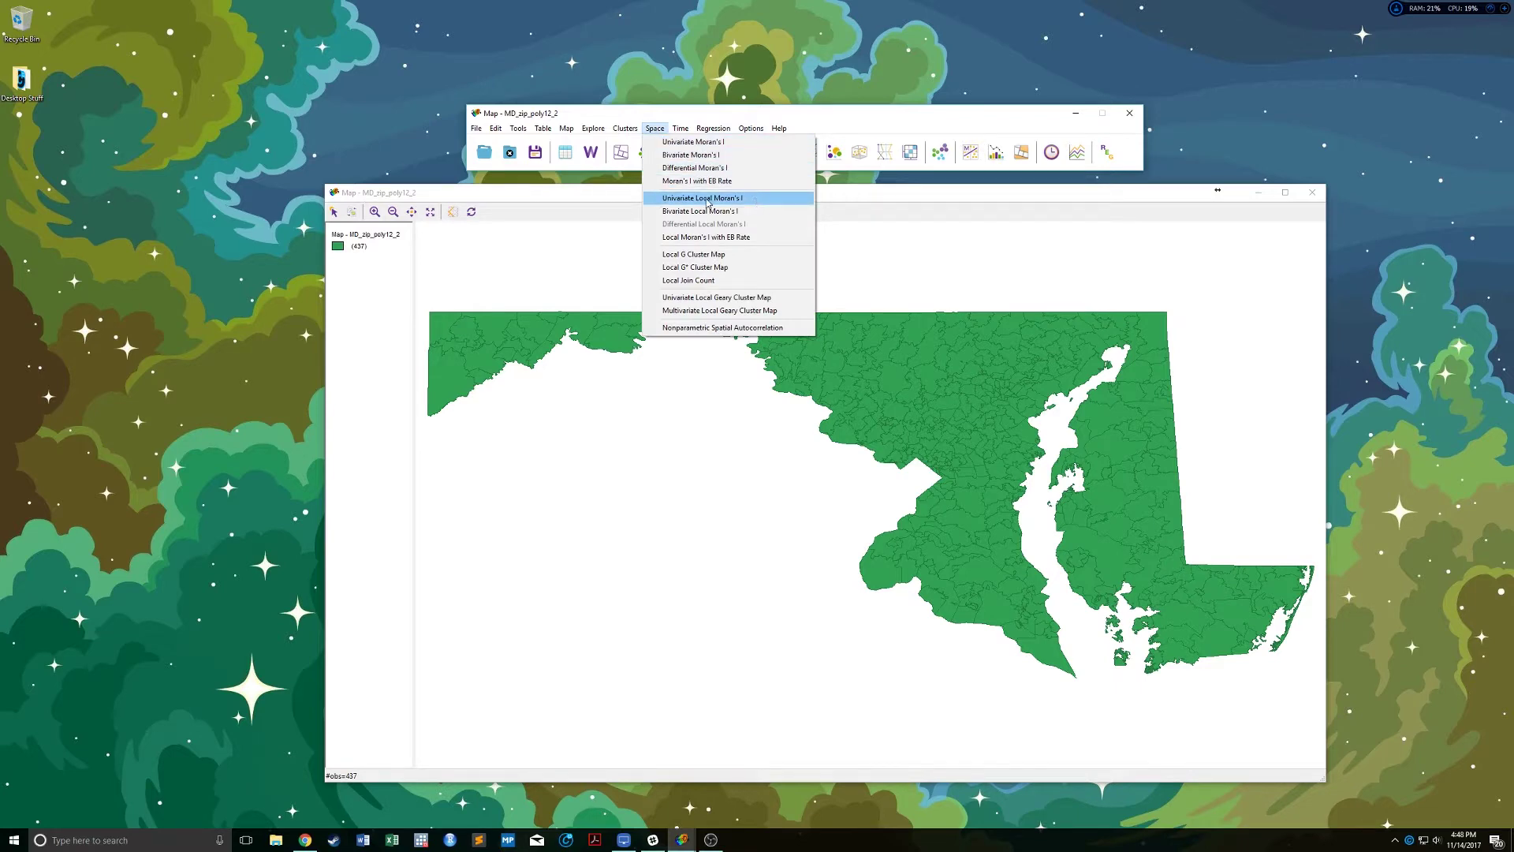
click(757, 206)
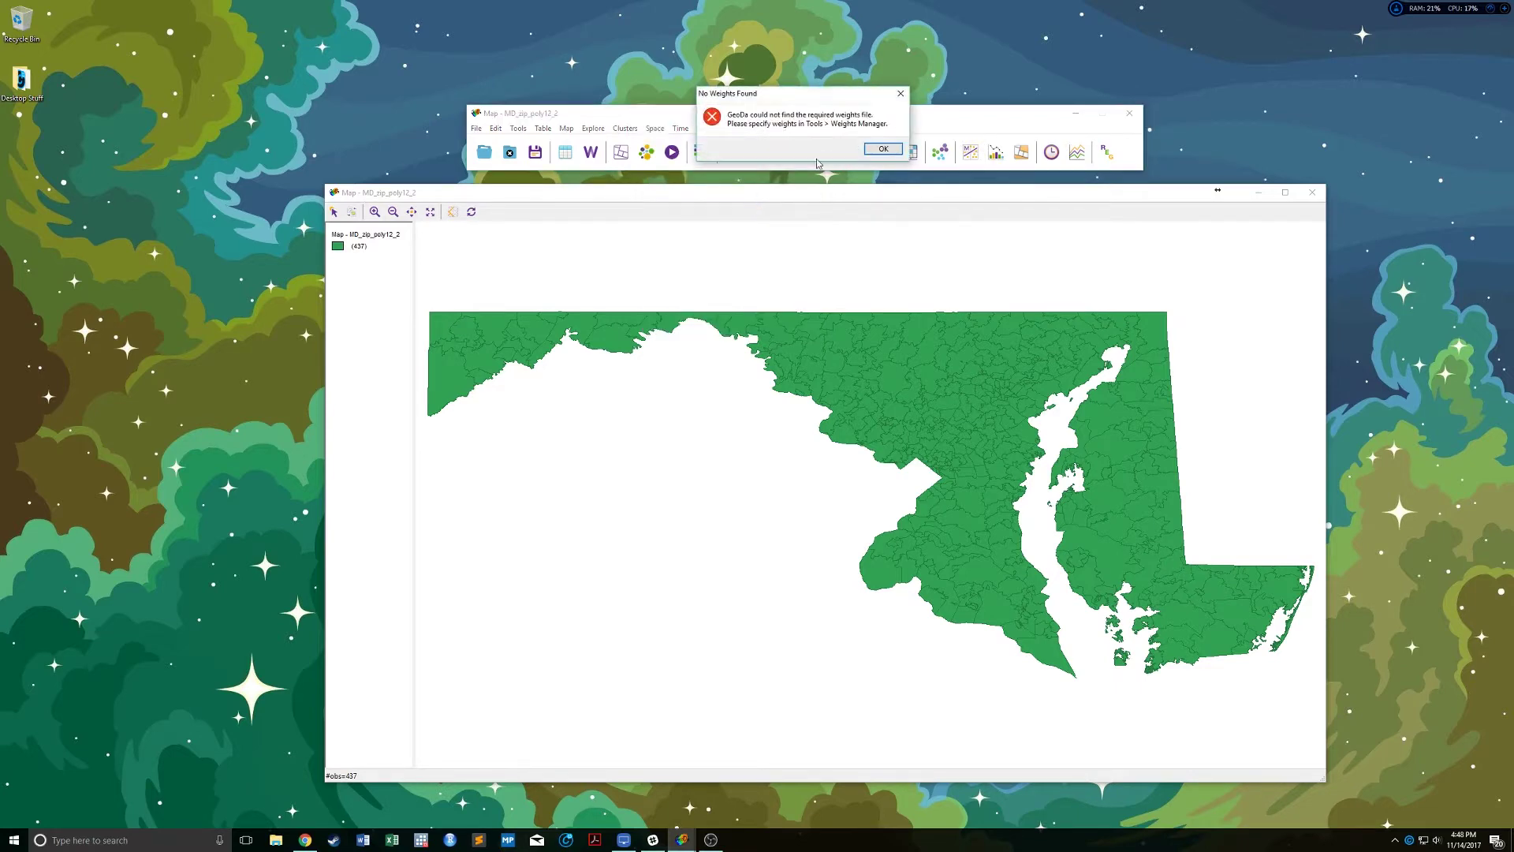
drag(771, 101, 669, 452)
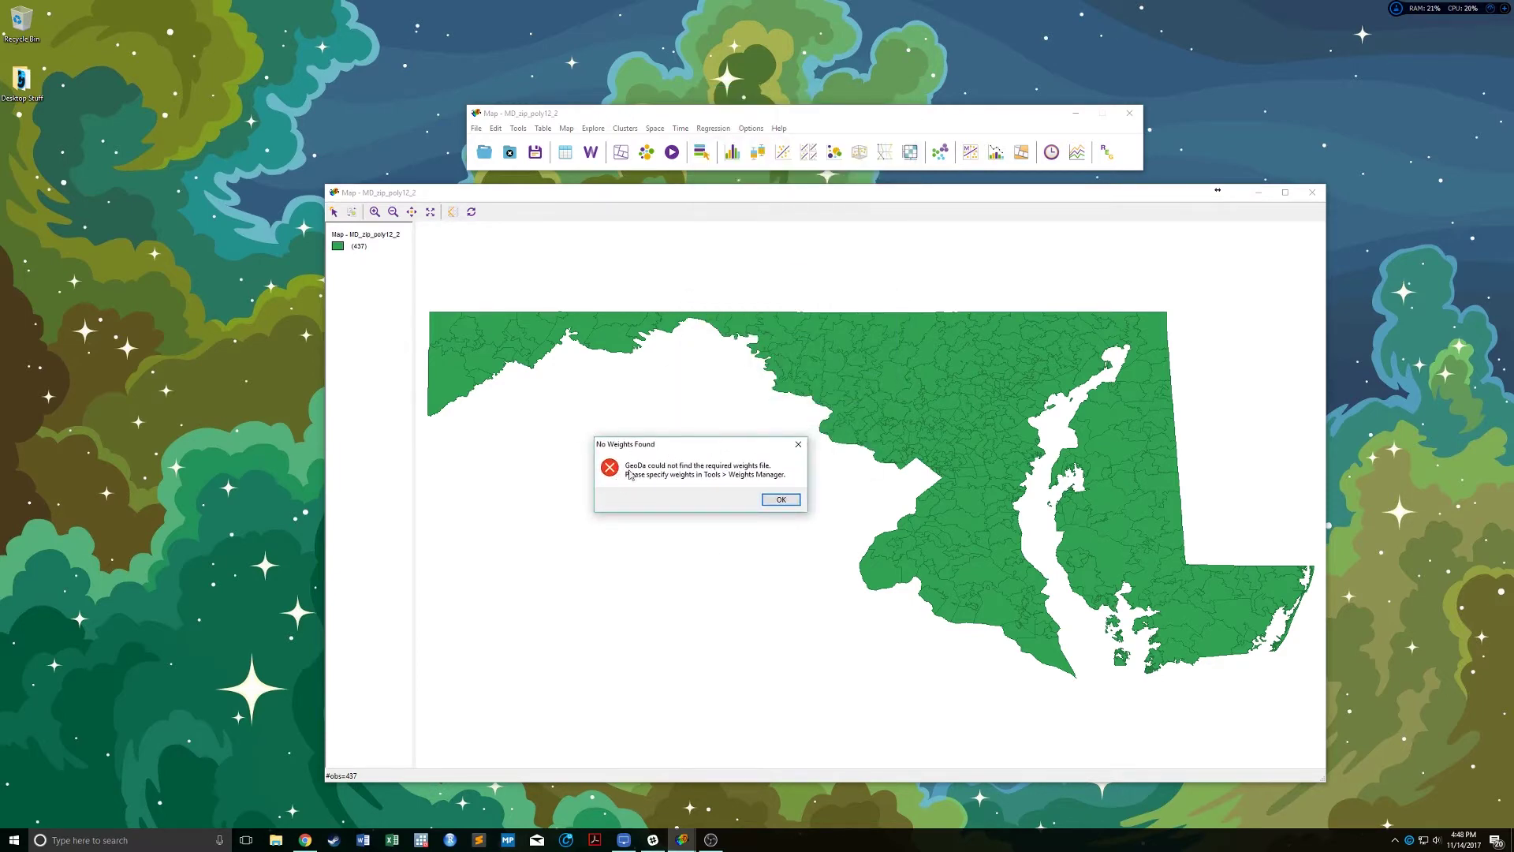
click(784, 500)
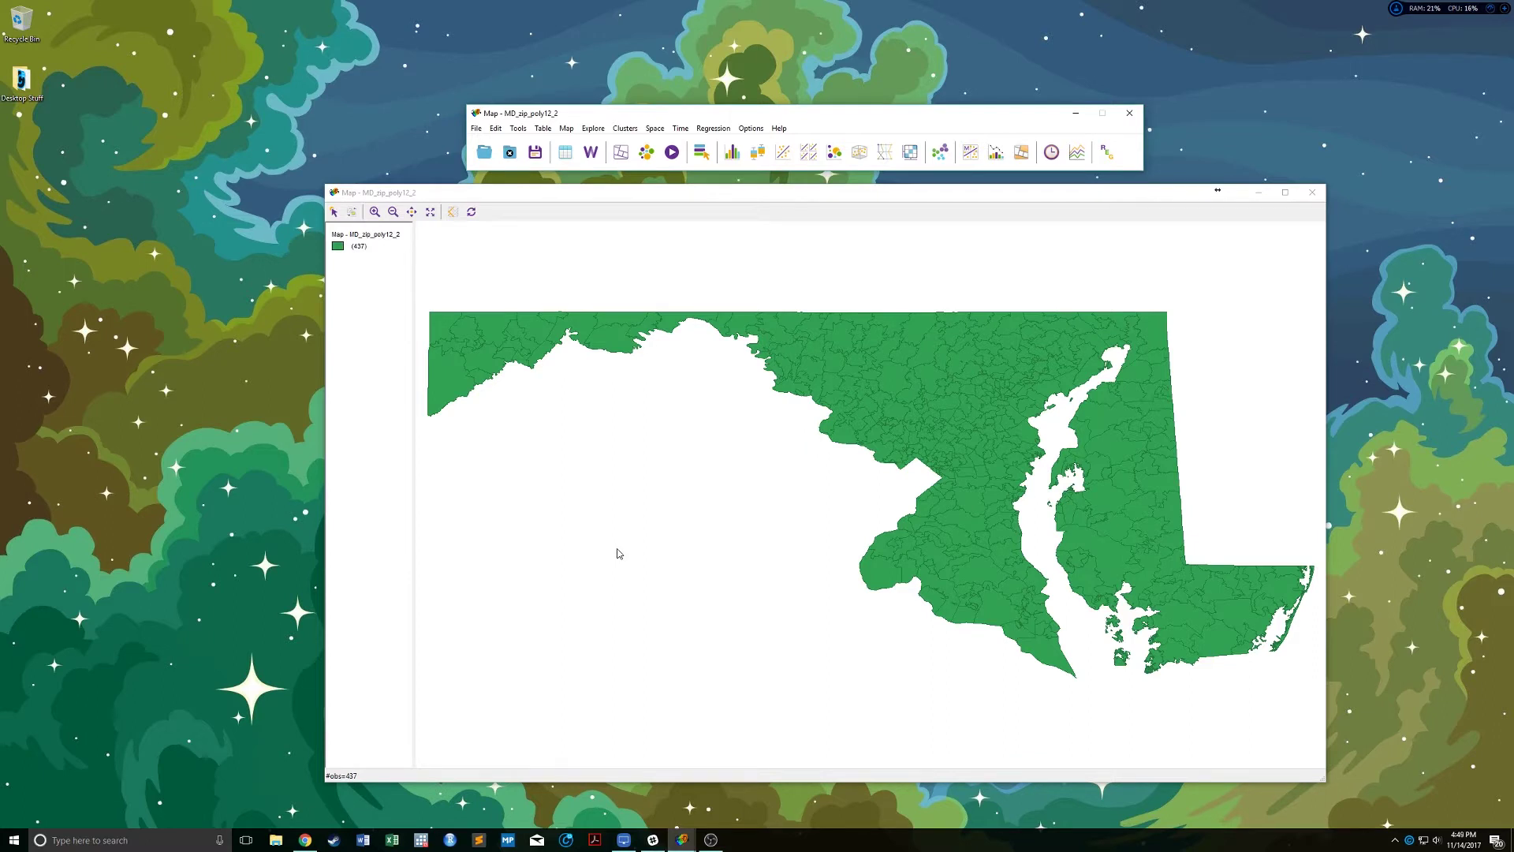
click(607, 343)
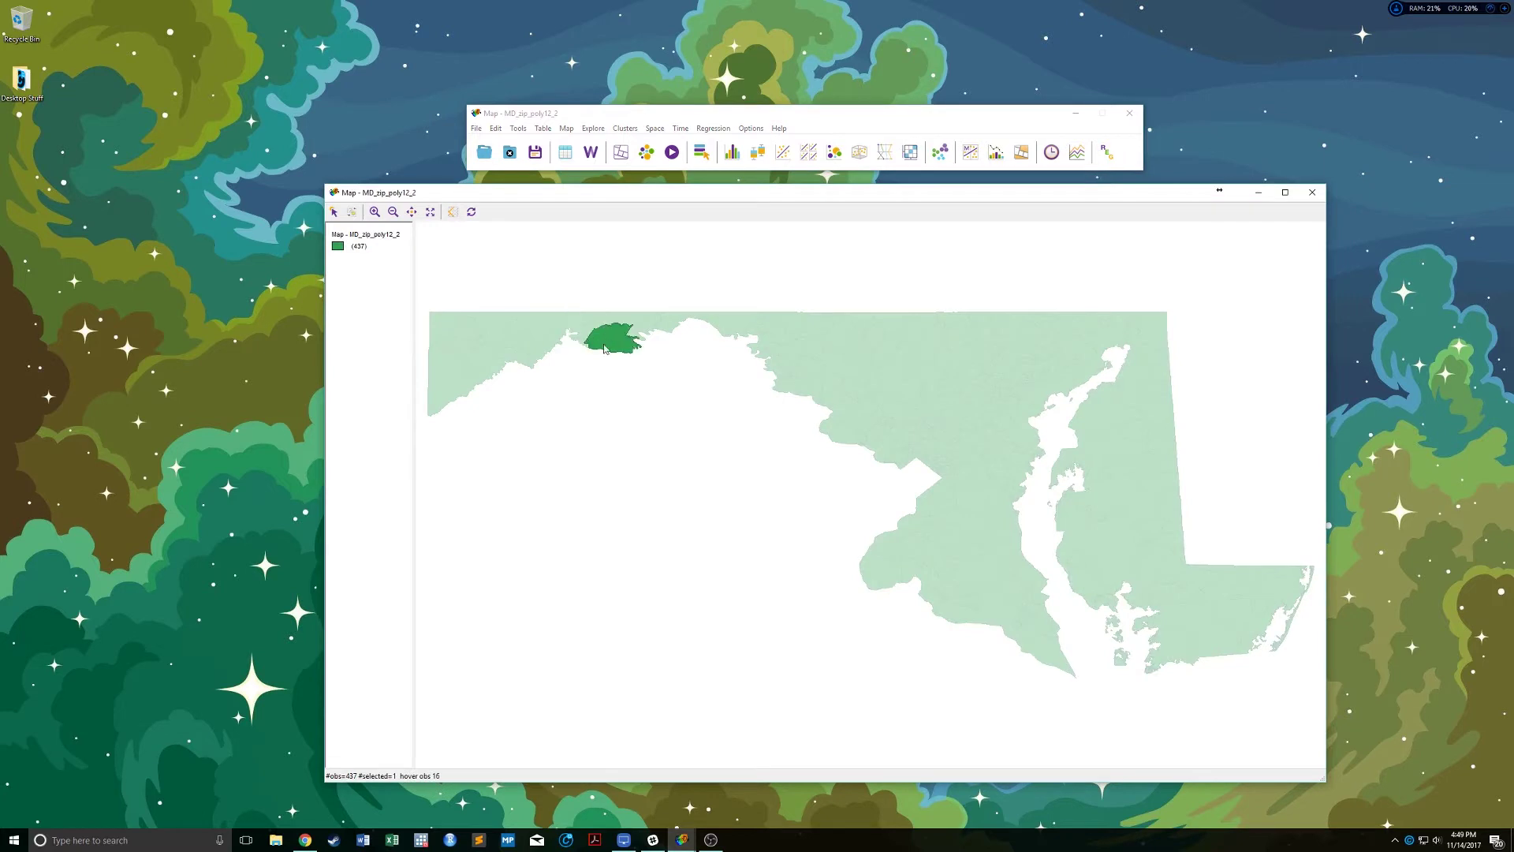
click(543, 330)
click(511, 332)
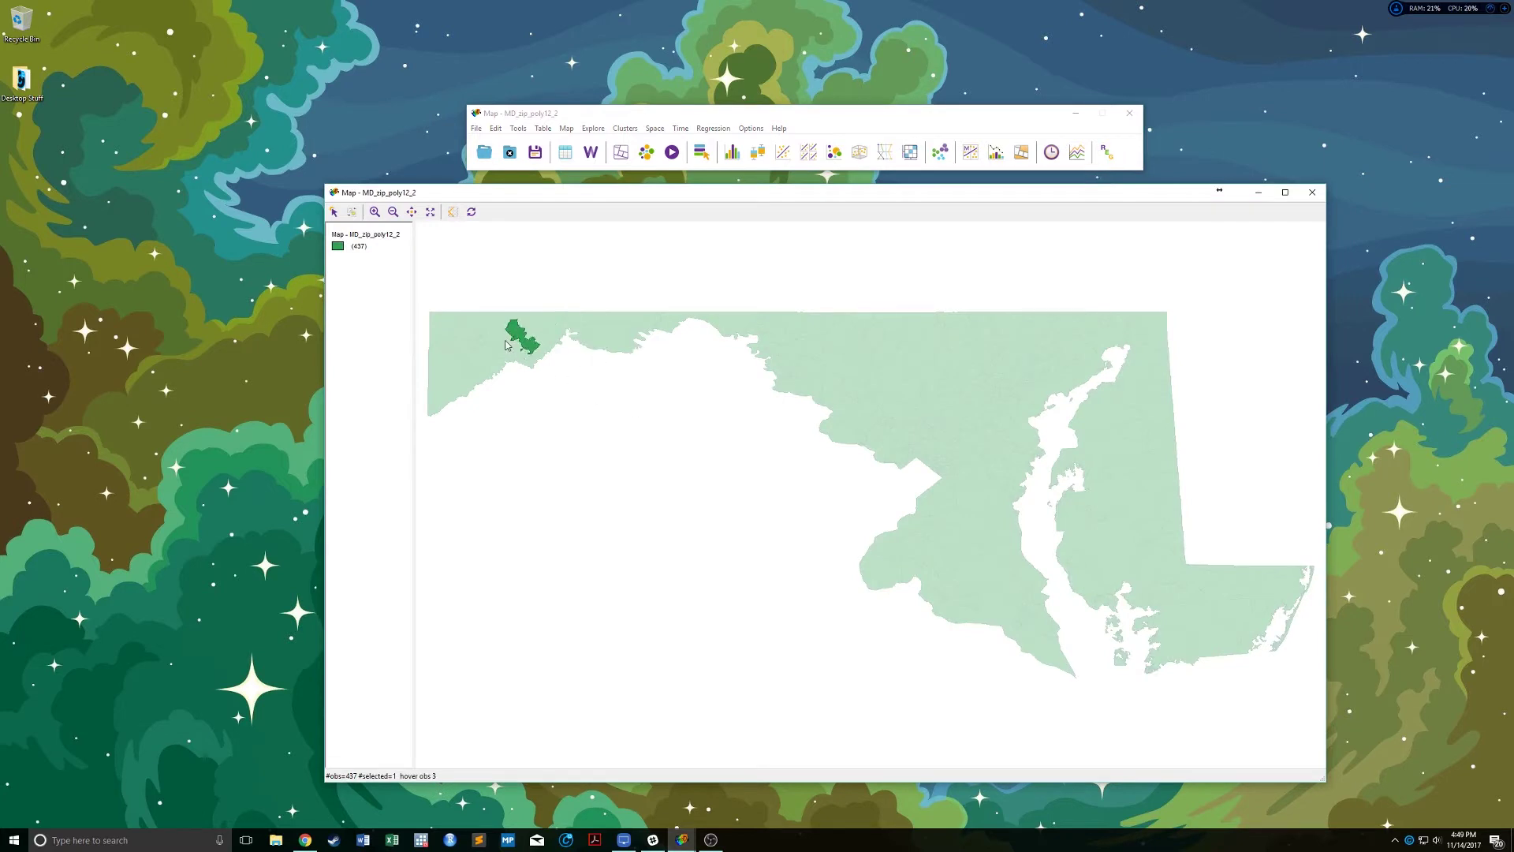
click(657, 418)
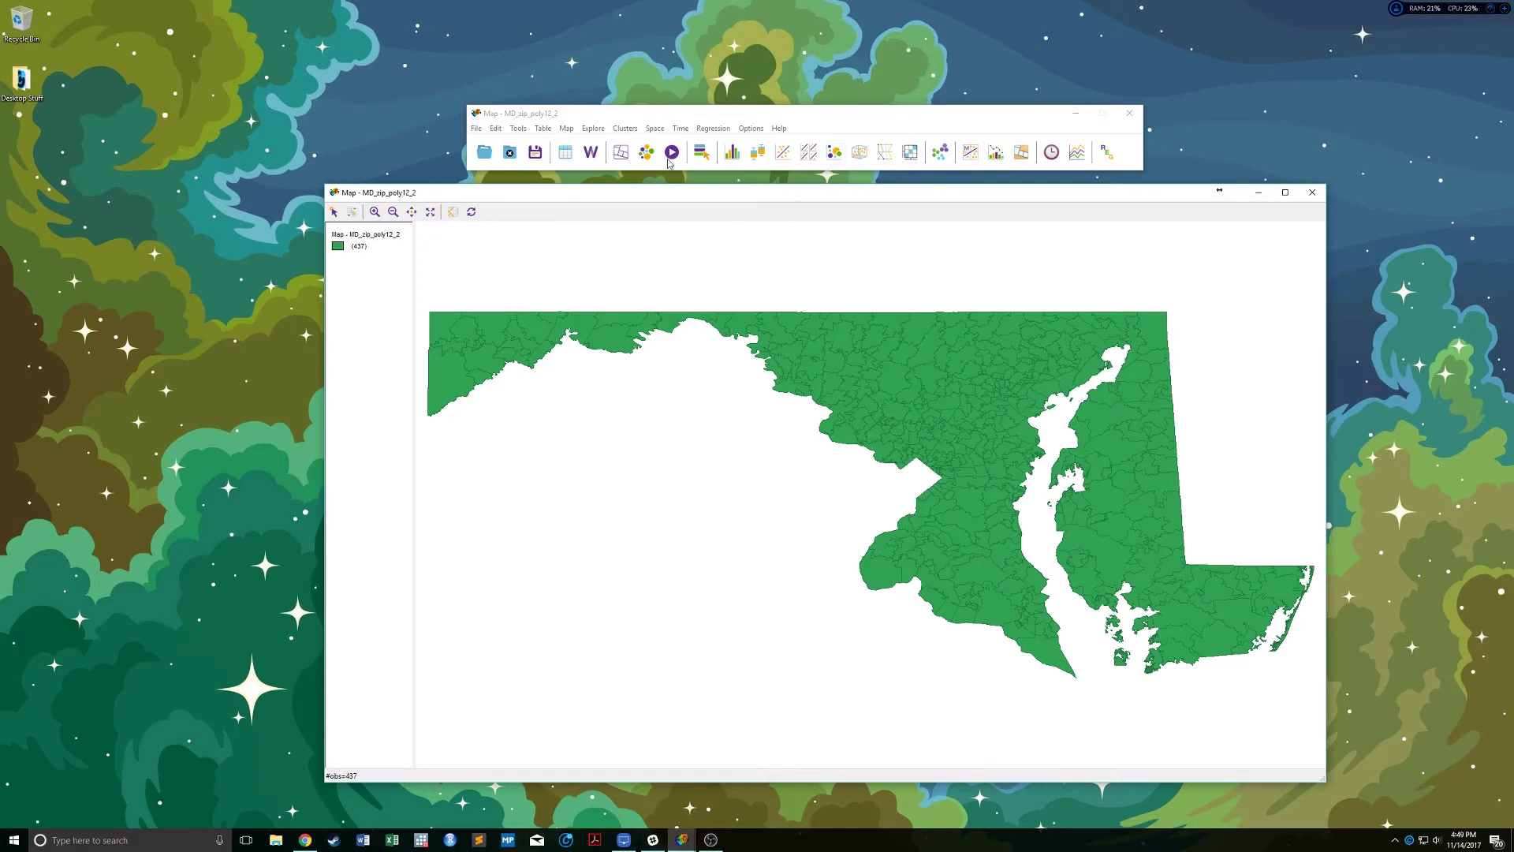
Step: Open the Weights Manager on the left and start a new weights file, reviewing the ID field list
click(592, 155)
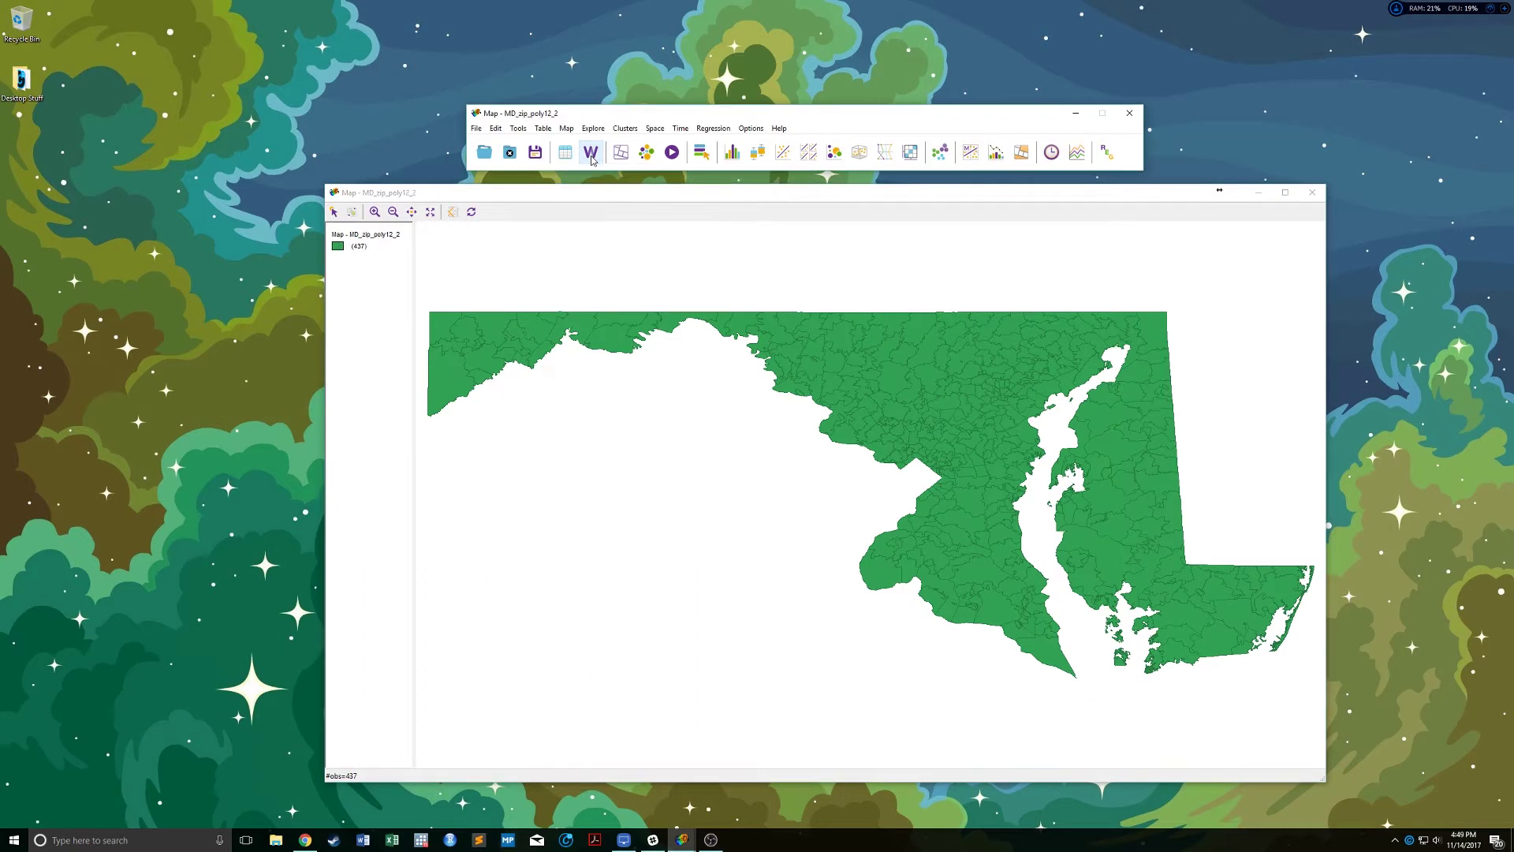
drag(171, 105, 171, 229)
click(156, 250)
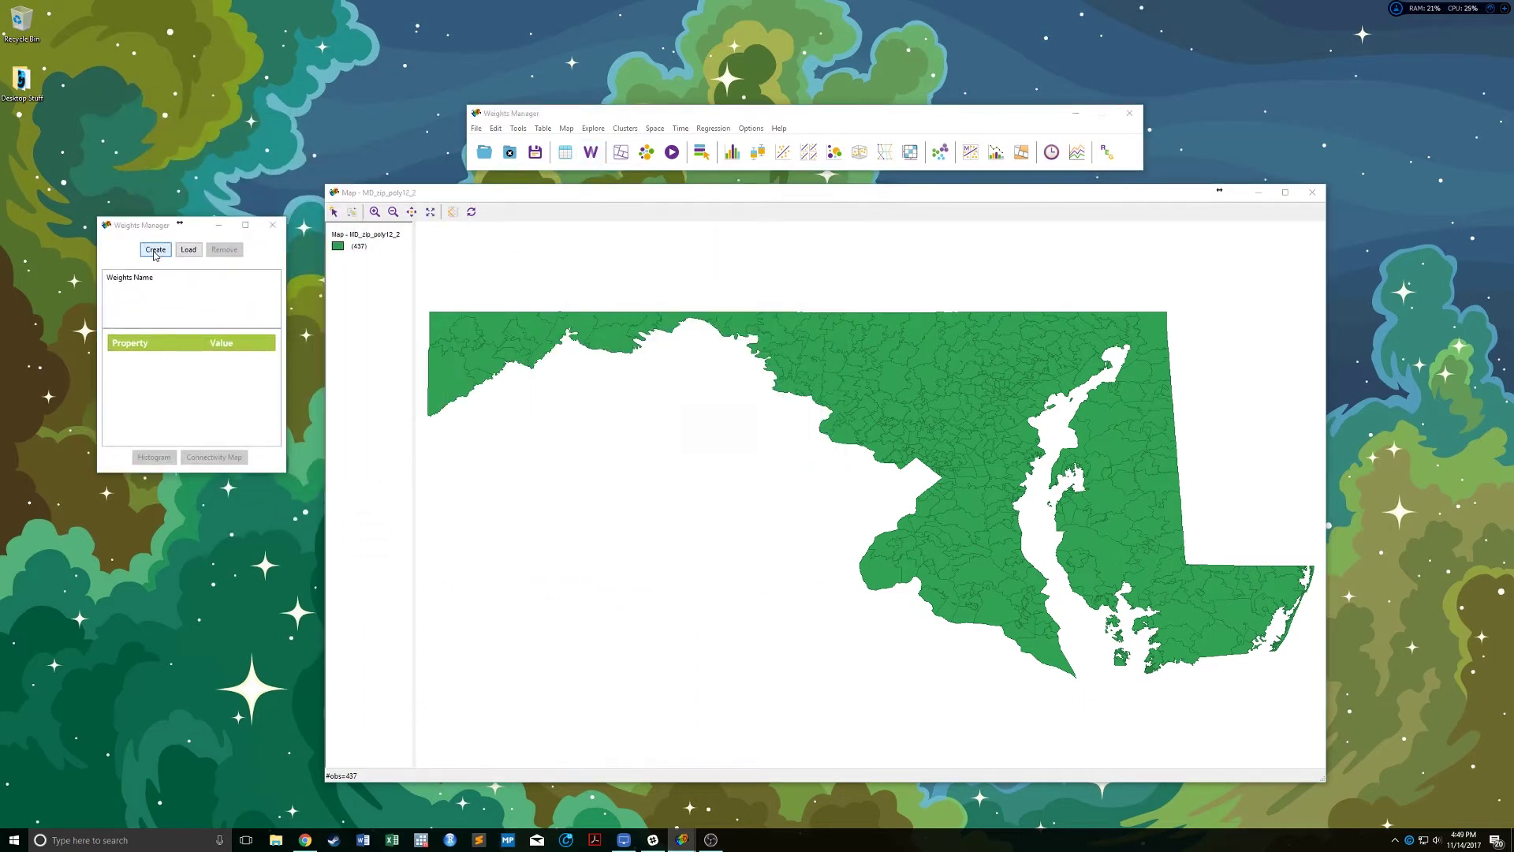
click(788, 307)
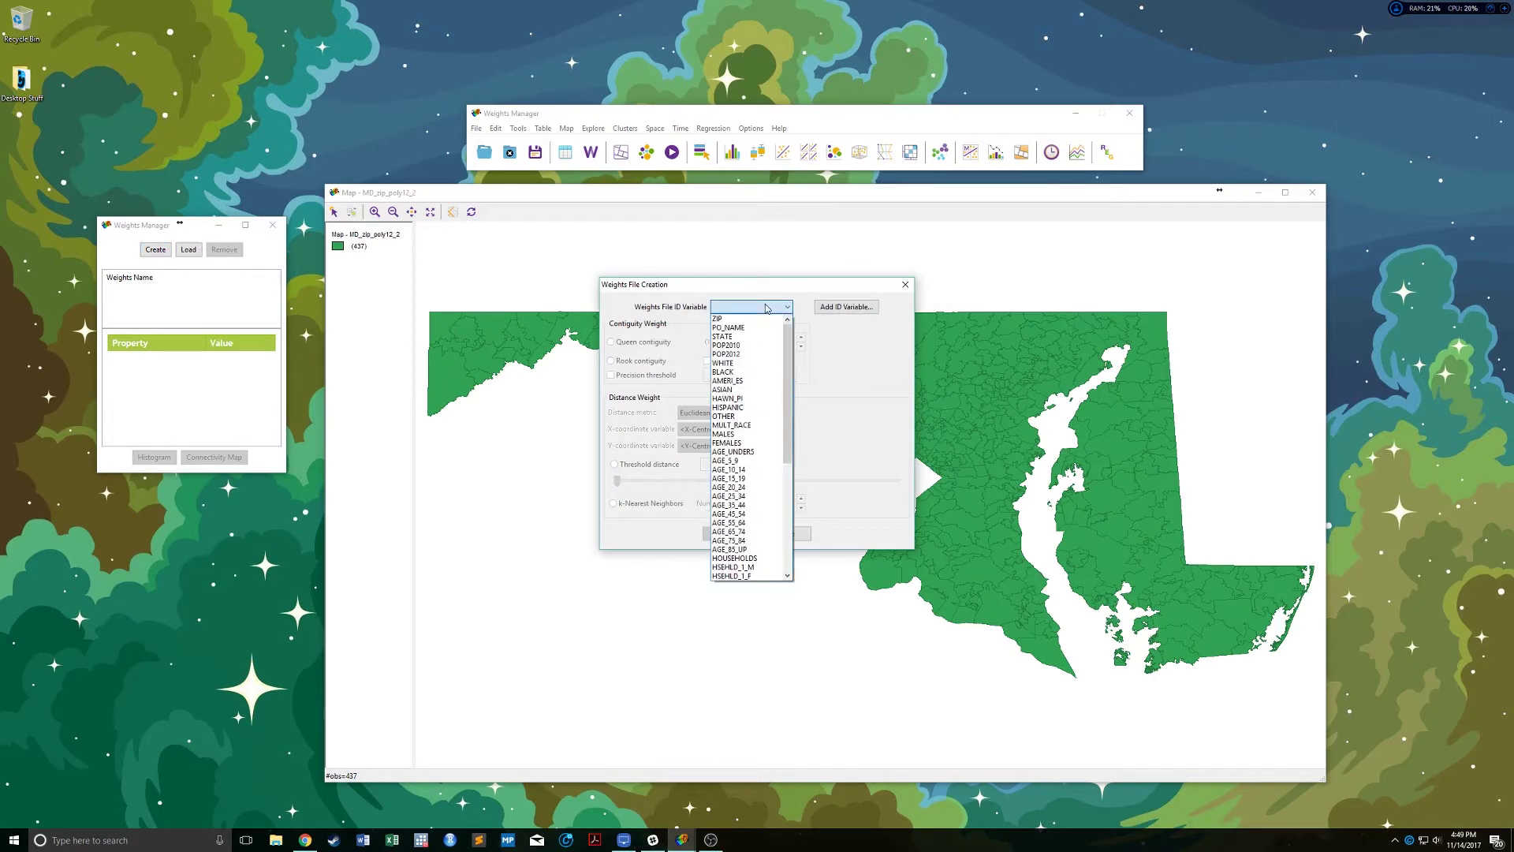
mouse_move(789, 371)
mouse_down()
mouse_move(790, 385)
mouse_move(788, 370)
mouse_up()
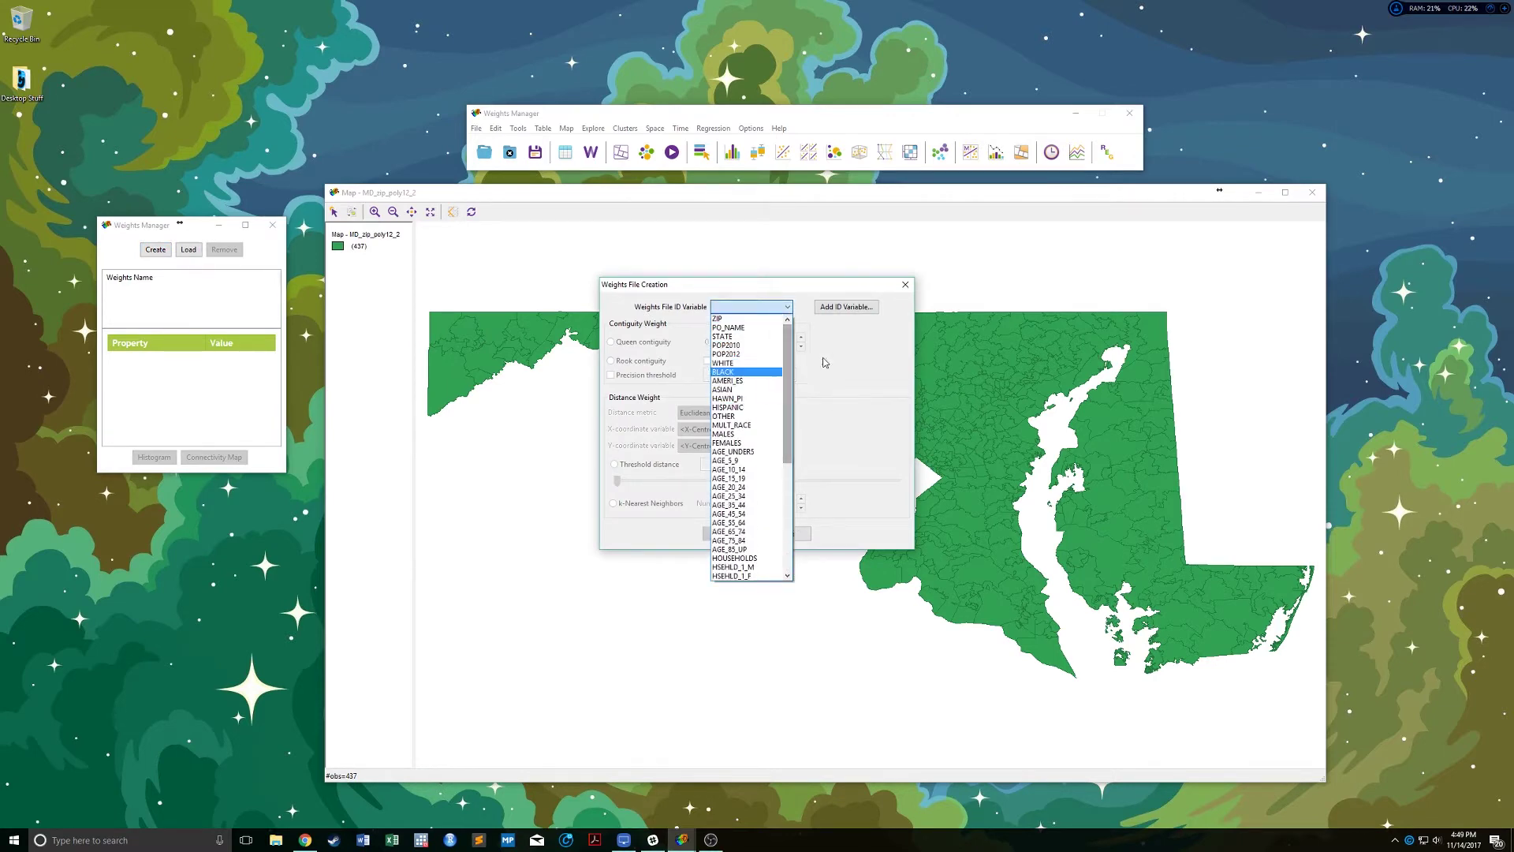
click(884, 368)
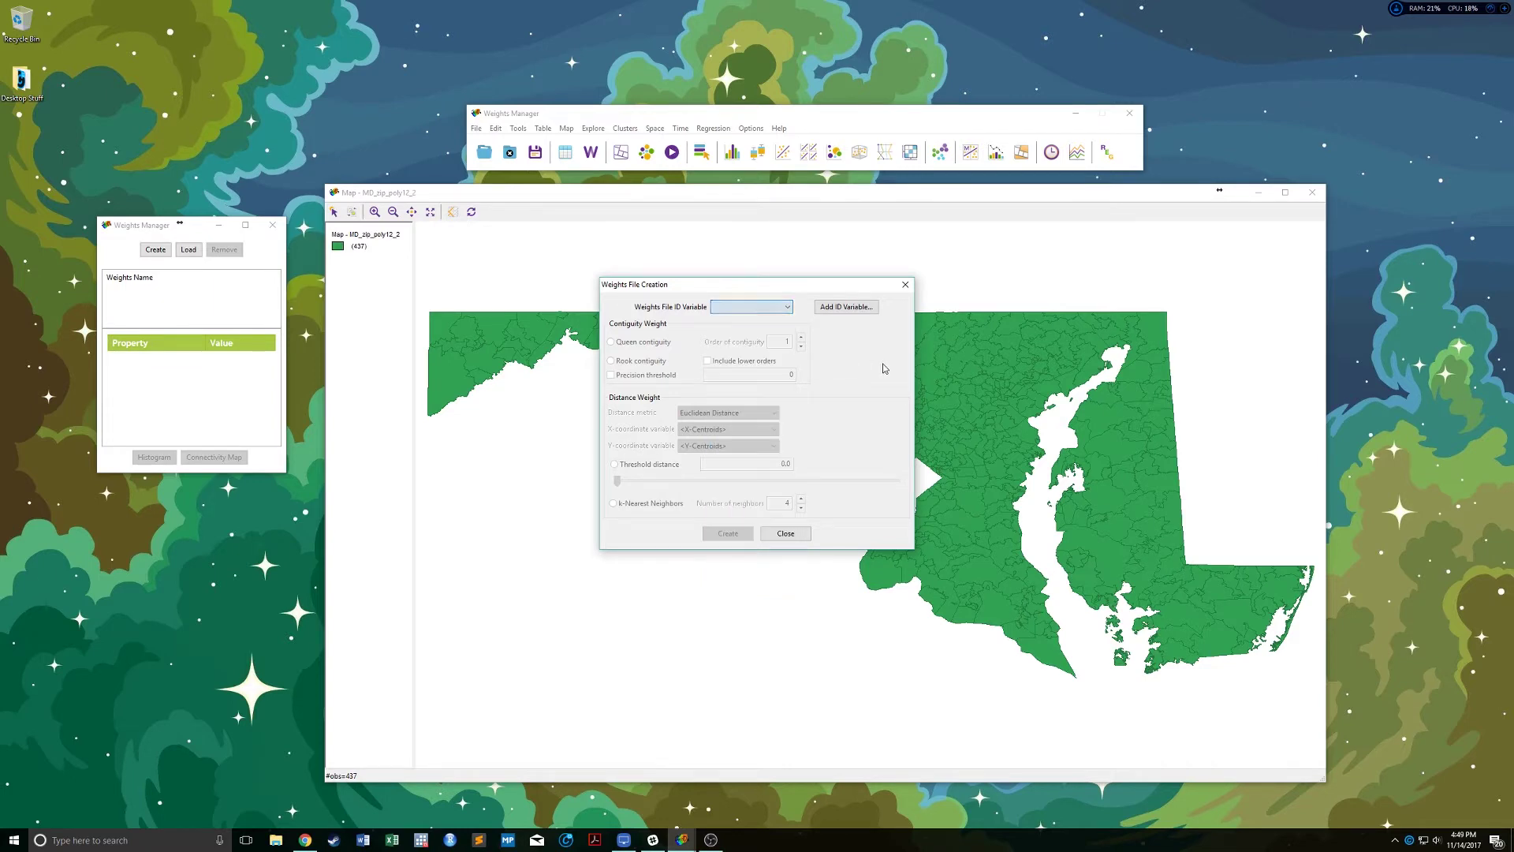
Step: Add POLY_ID as the weights ID variable and choose queen contiguity of order 1
click(860, 307)
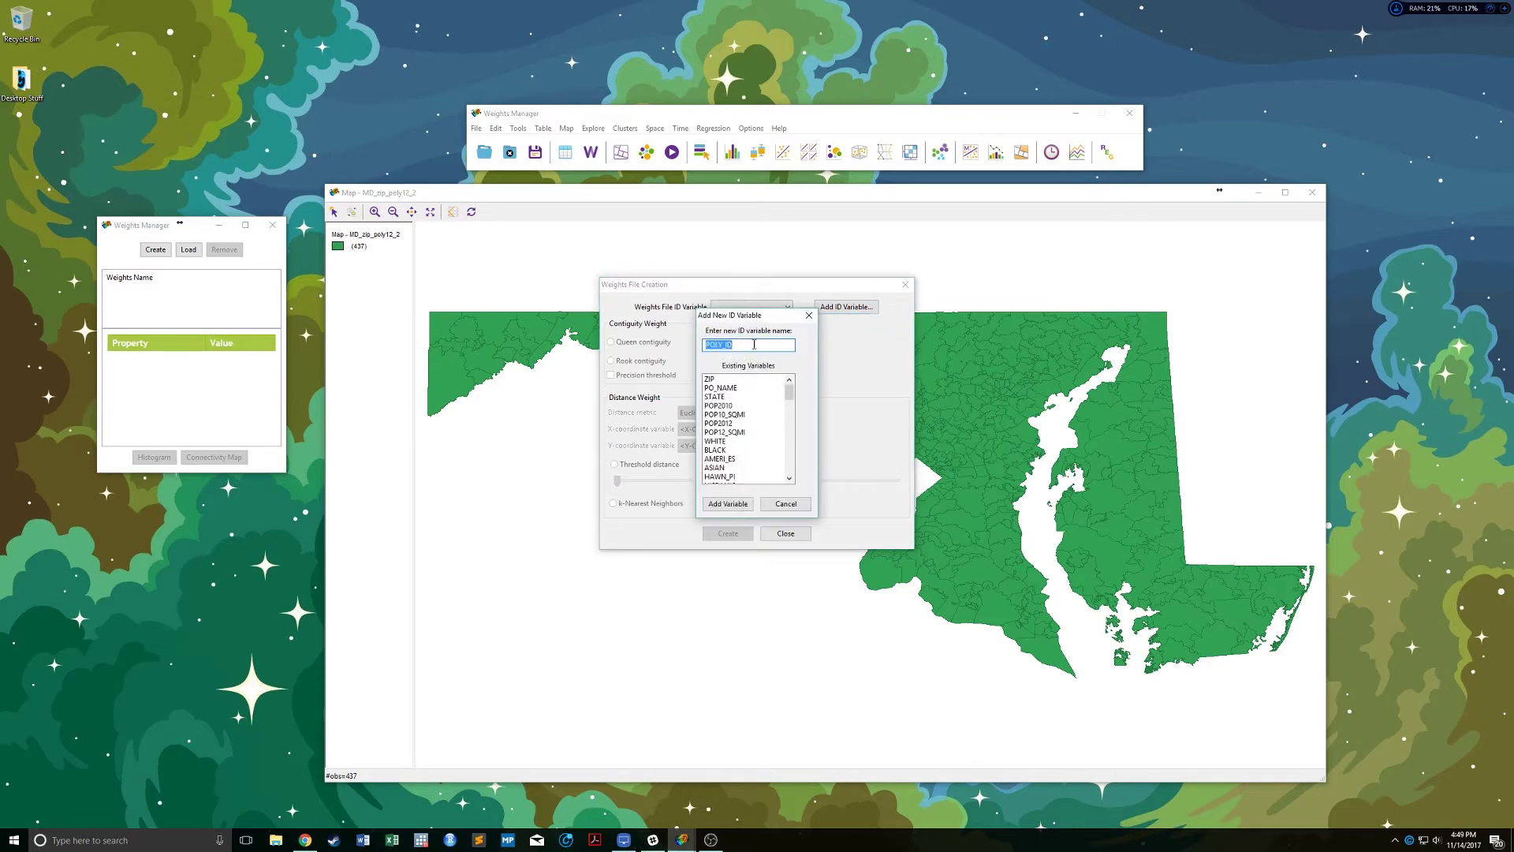
click(728, 503)
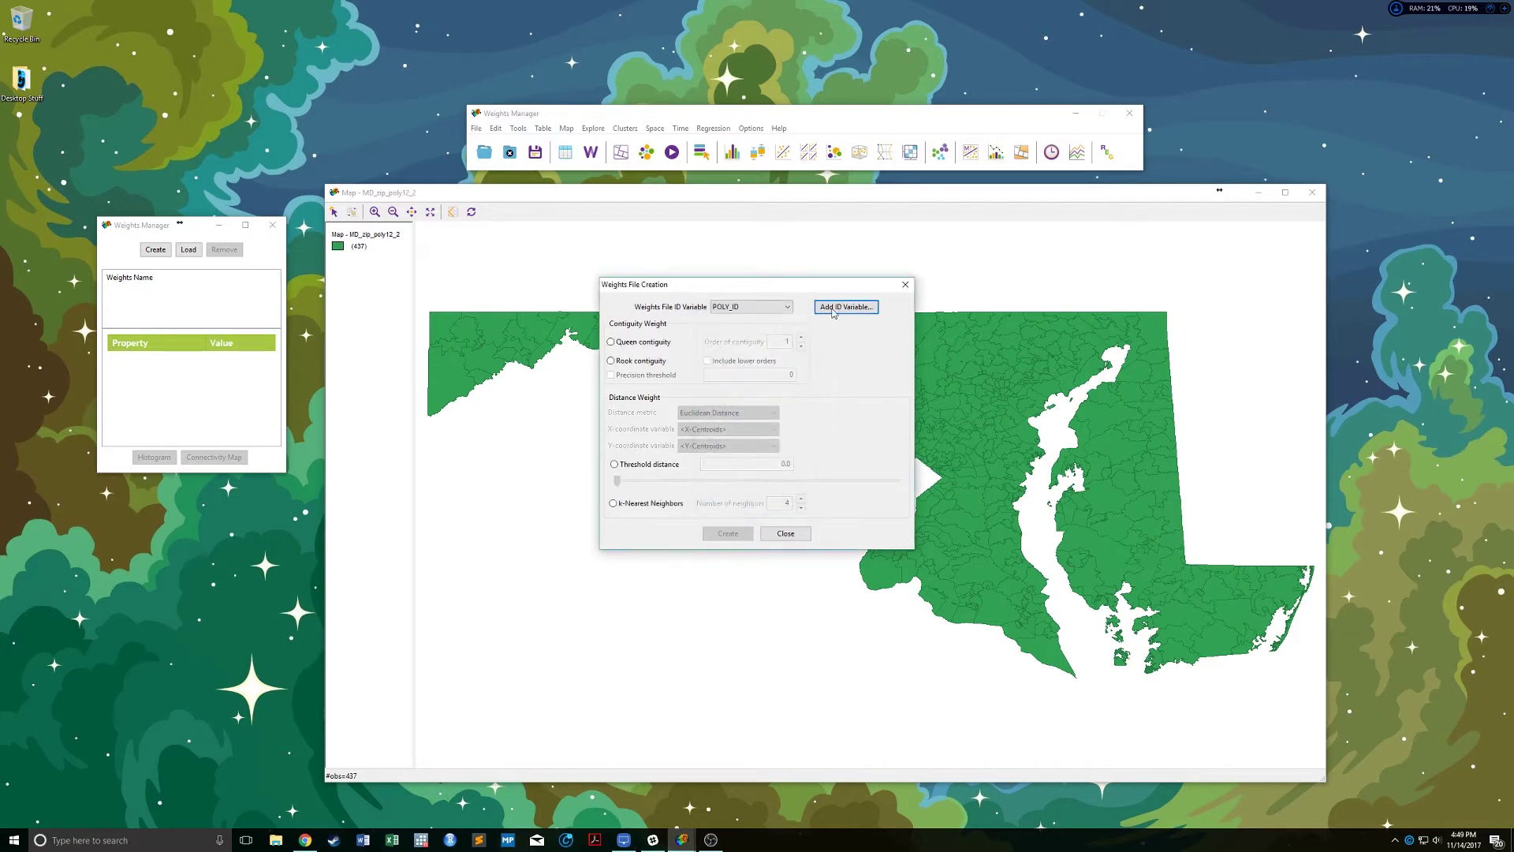
click(643, 343)
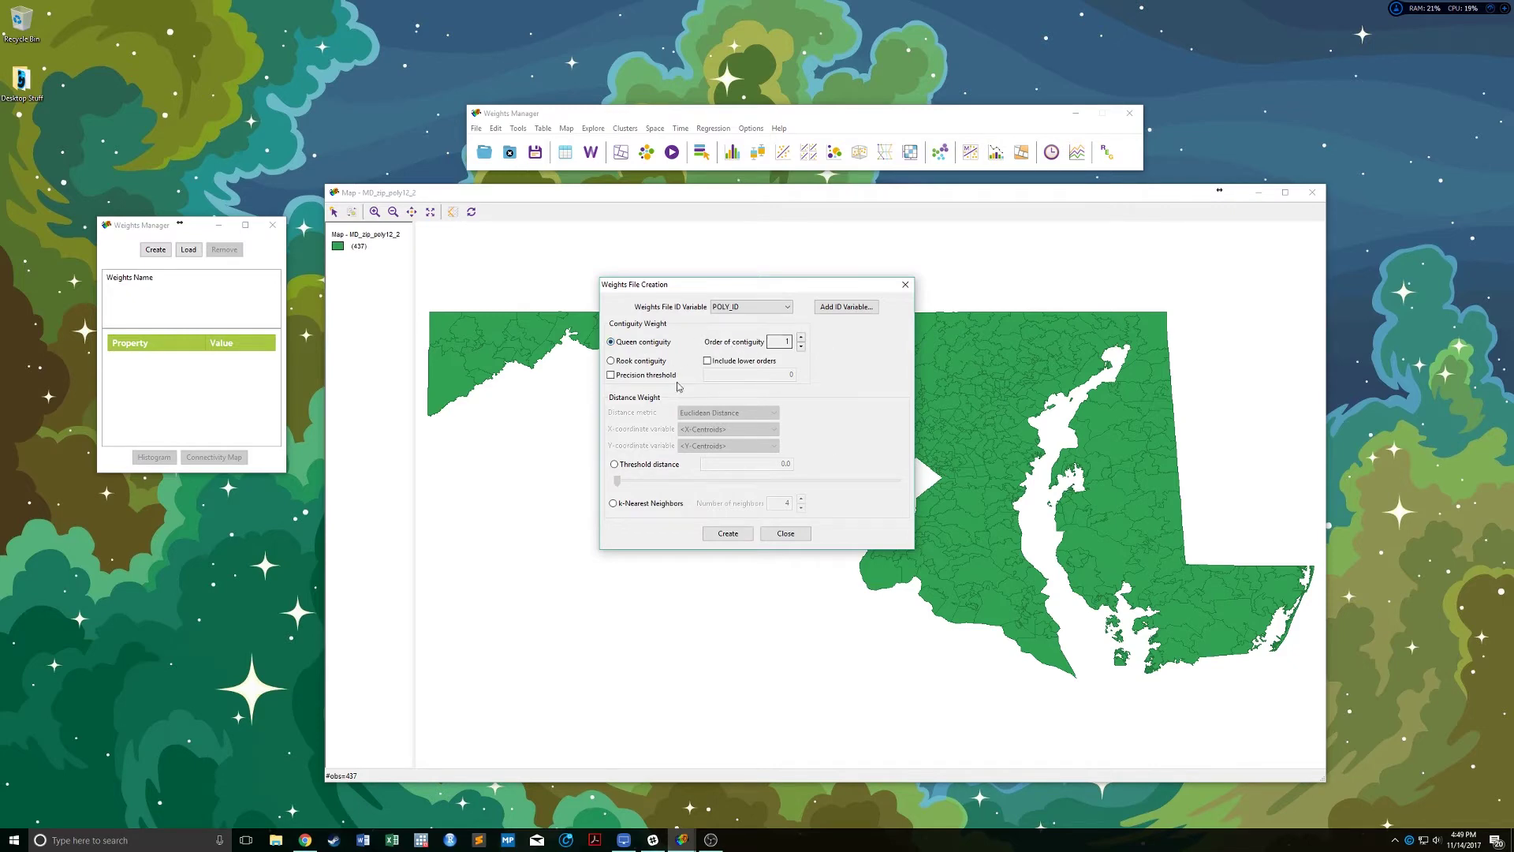
Step: Save the queen weights as MD_zip_poly12_22.gal, acknowledging the neighborless warning, and close the creation dialog
click(728, 534)
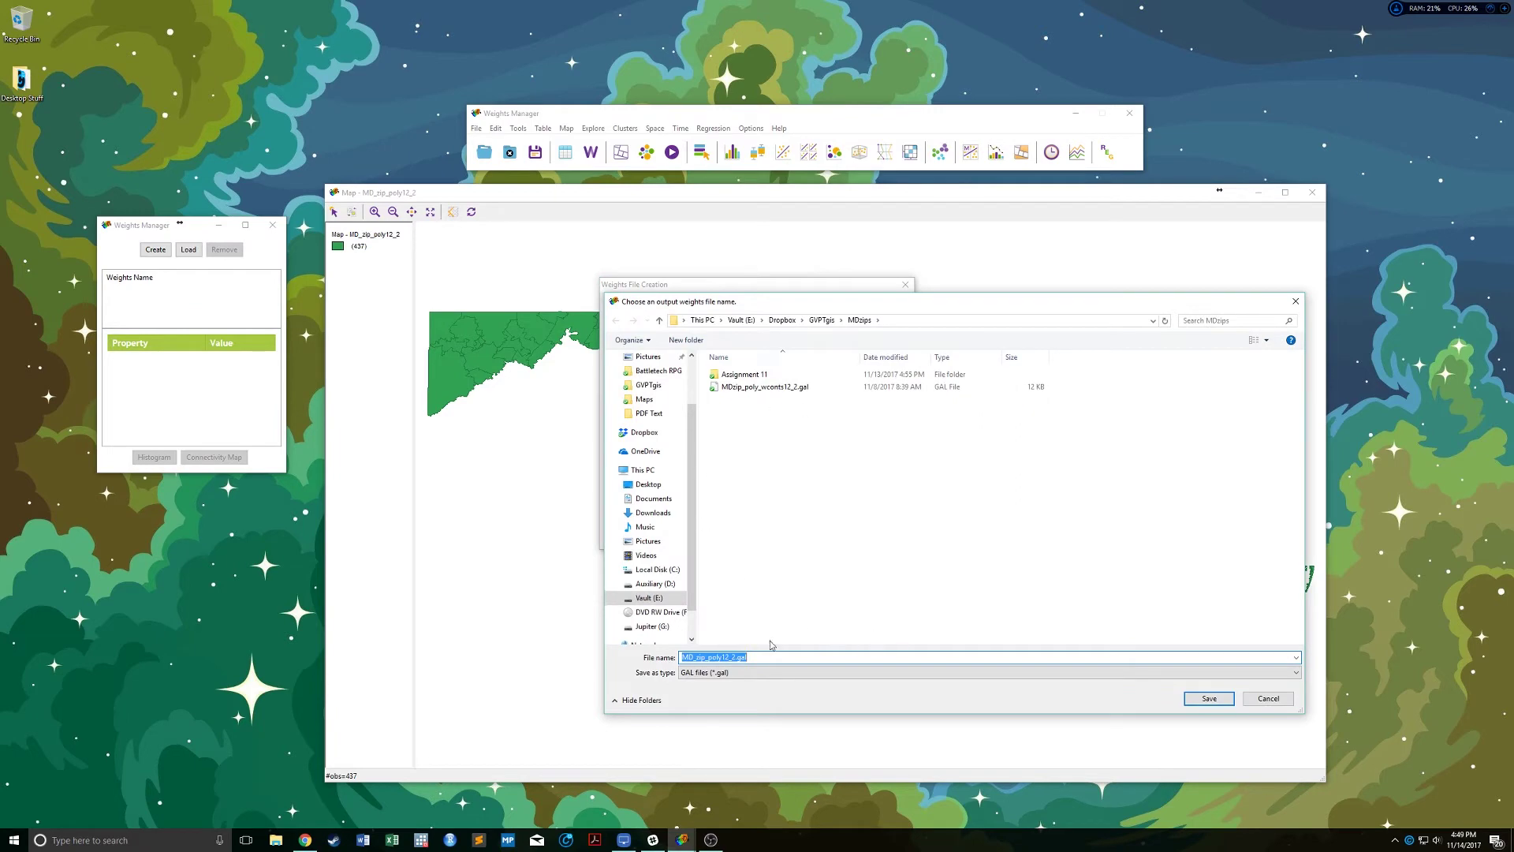
click(740, 657)
key(Return)
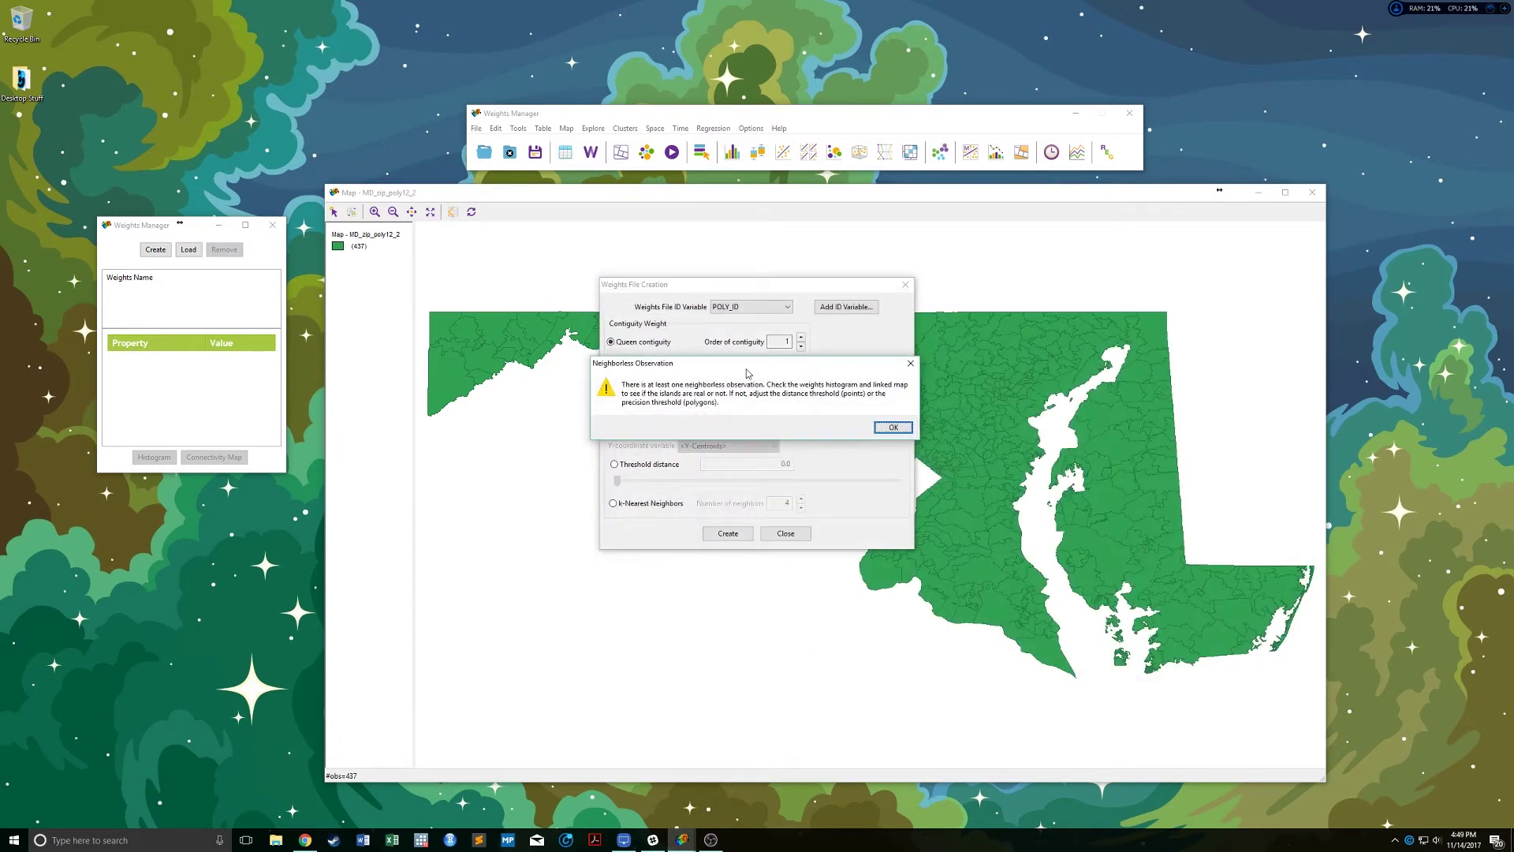
drag(719, 370, 1055, 228)
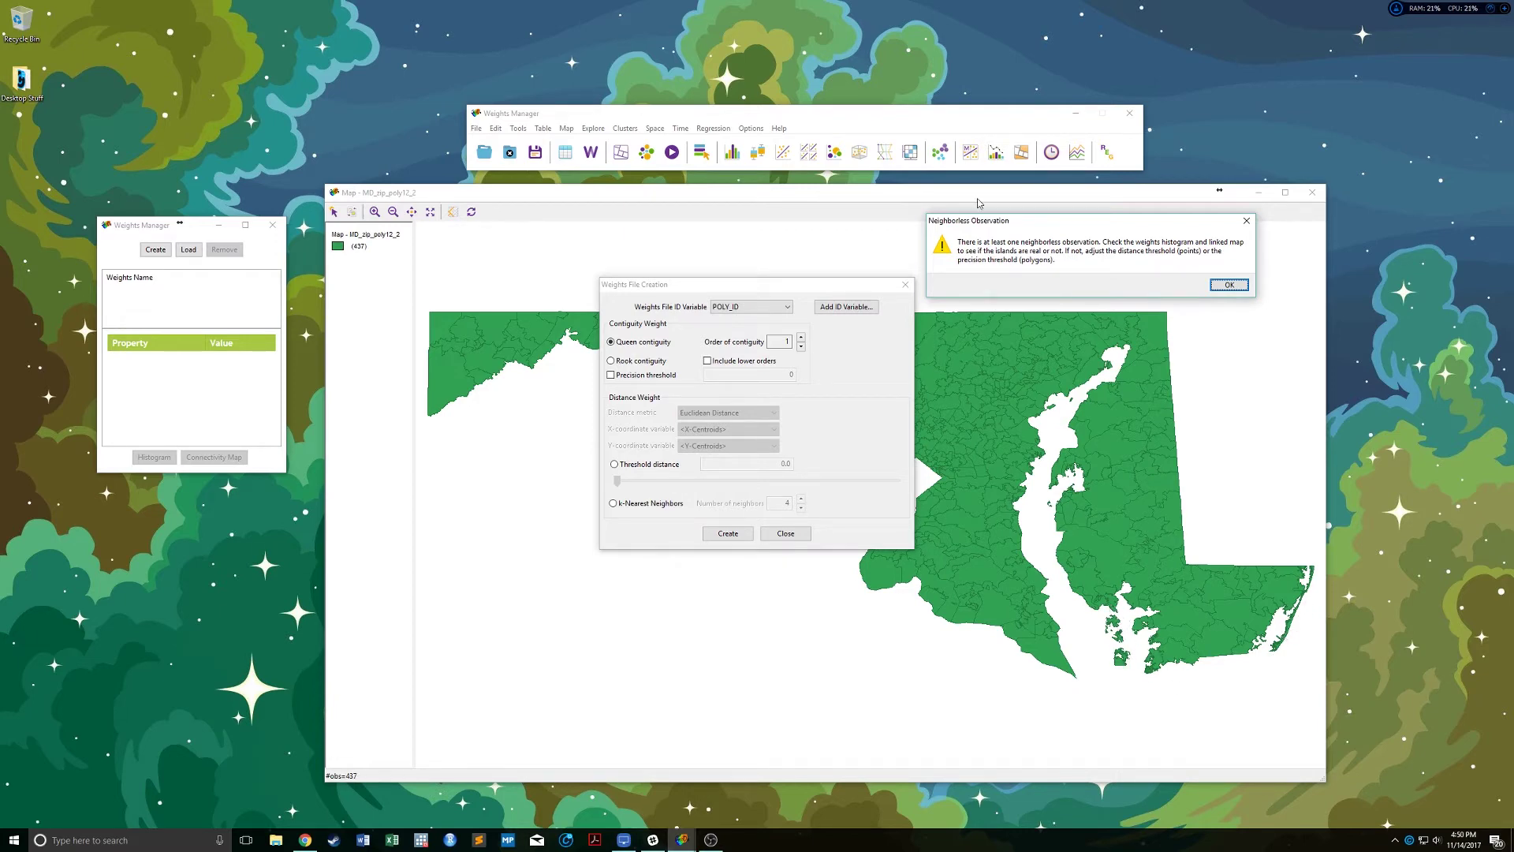
click(1228, 285)
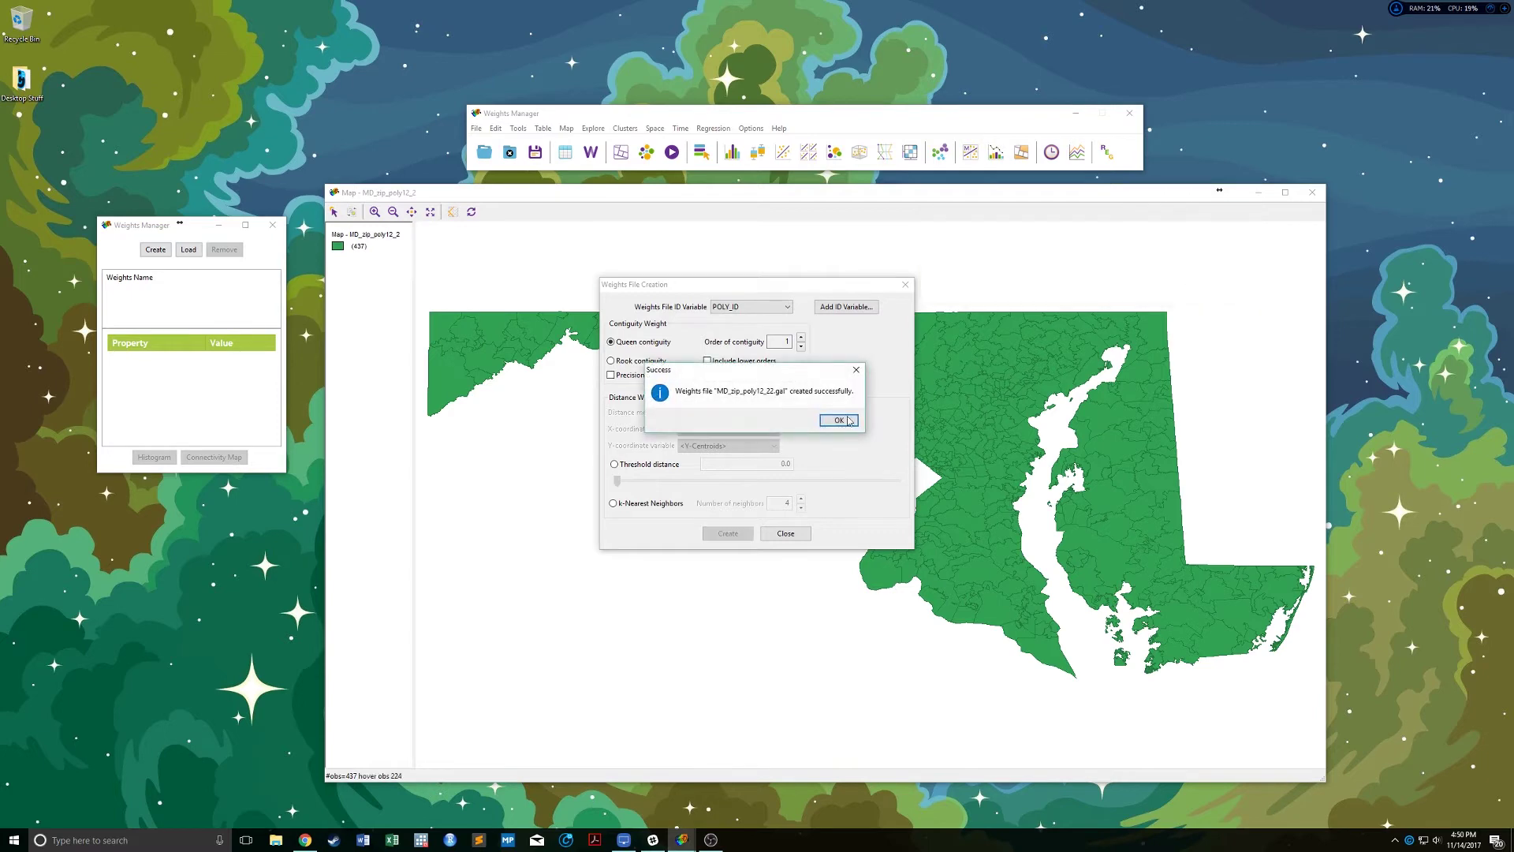
click(839, 420)
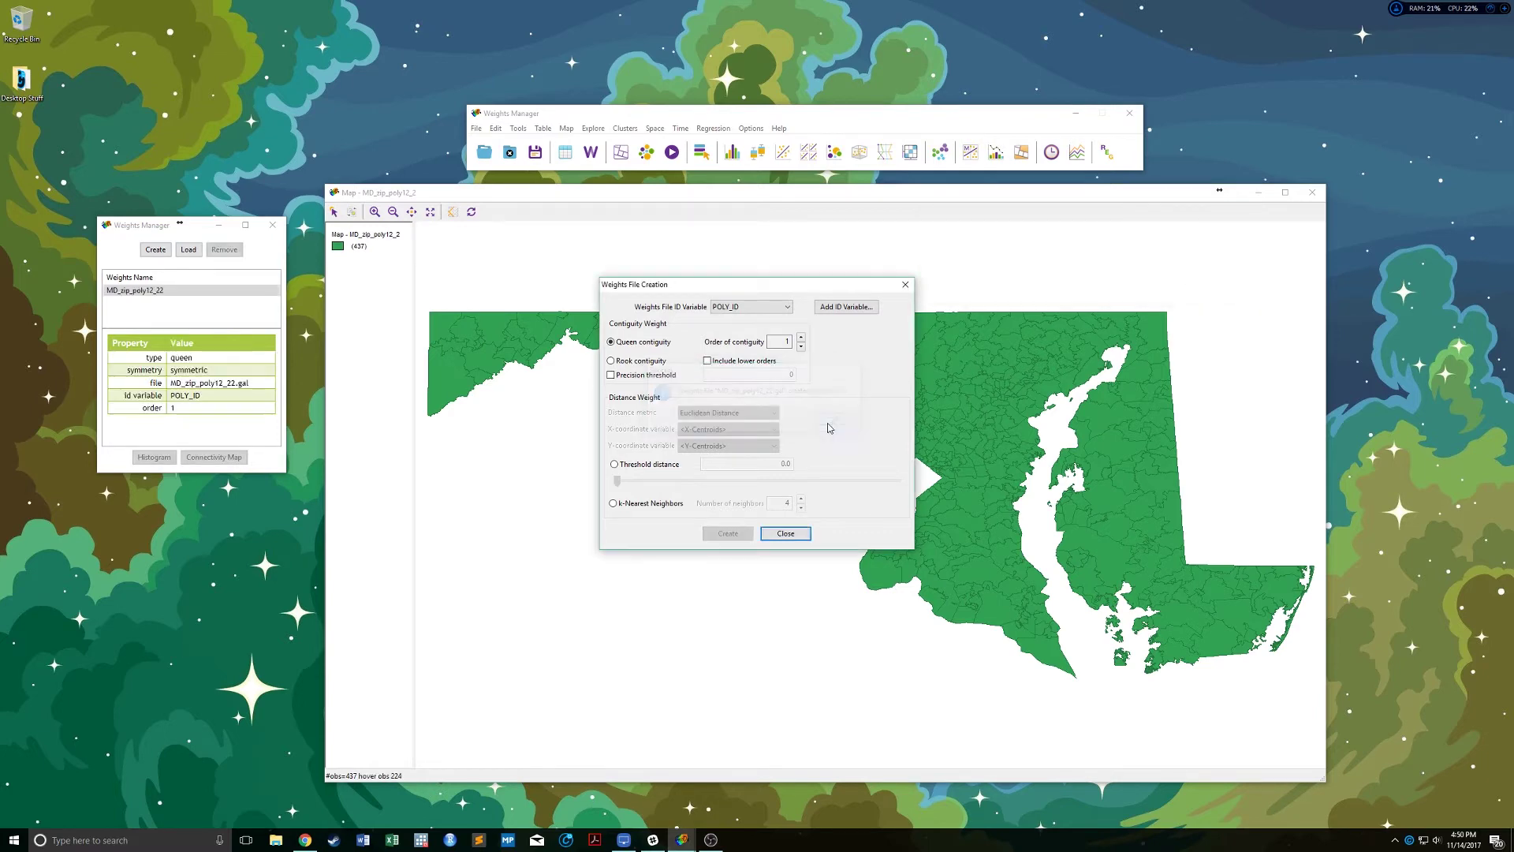
click(786, 533)
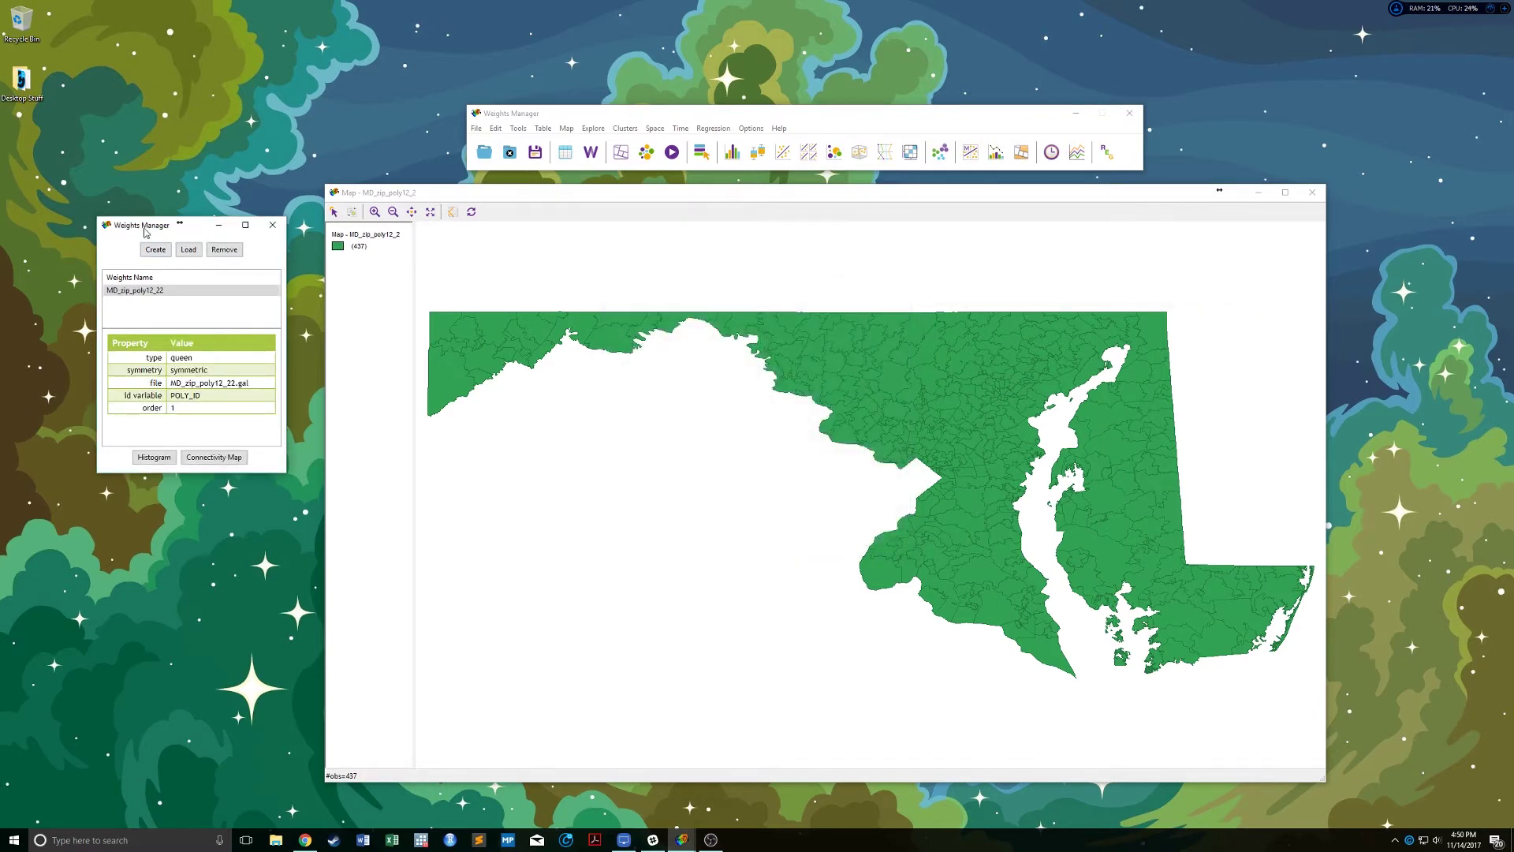
Step: Close the Weights Manager and run Univariate Local Moran's I on Amount12 with MD_zip_poly12_22 weights
click(273, 228)
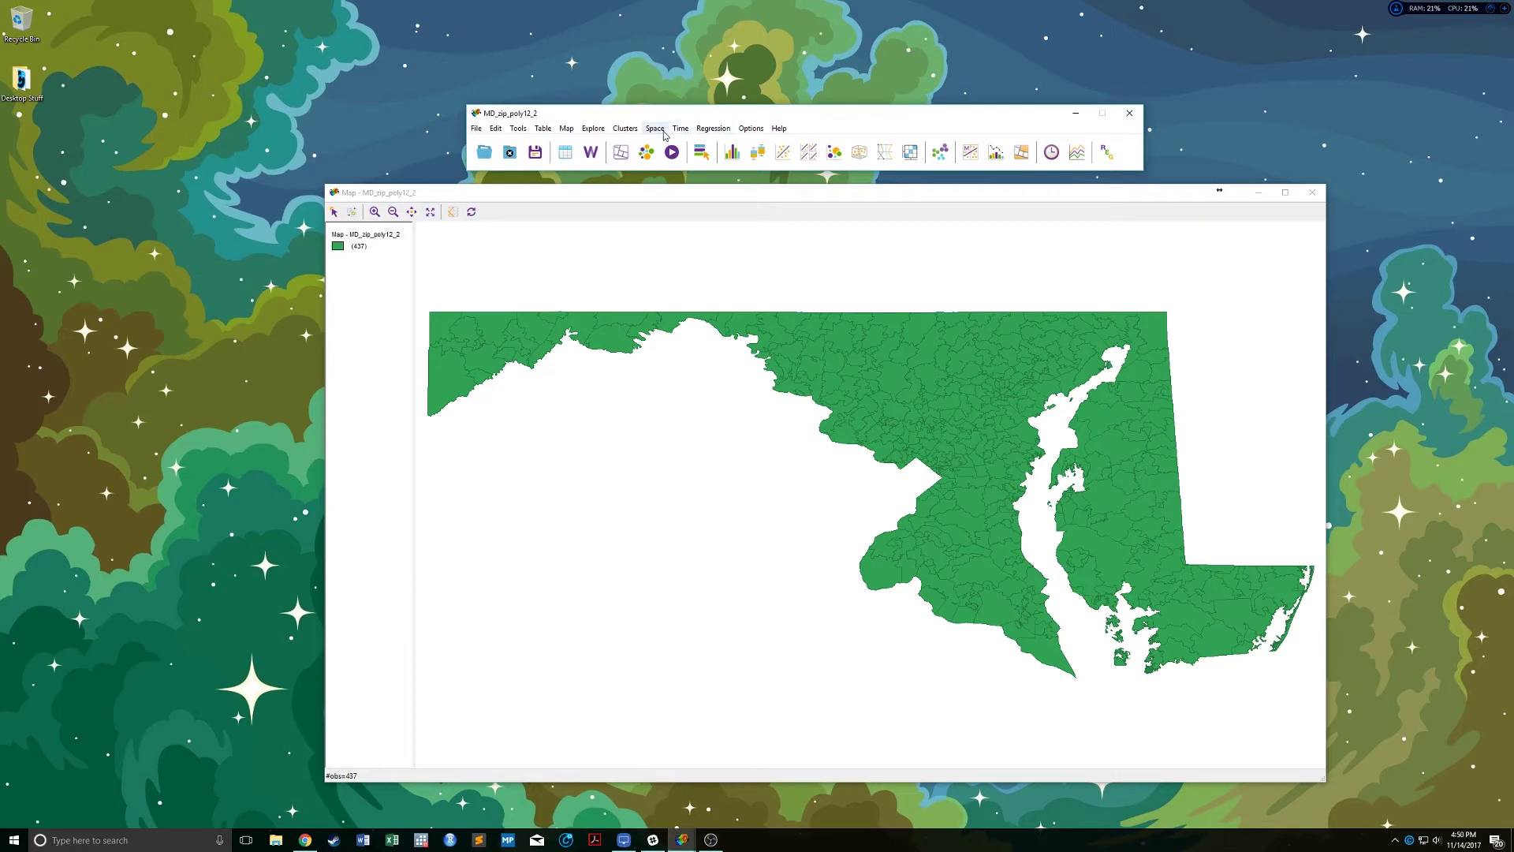
click(654, 128)
click(708, 198)
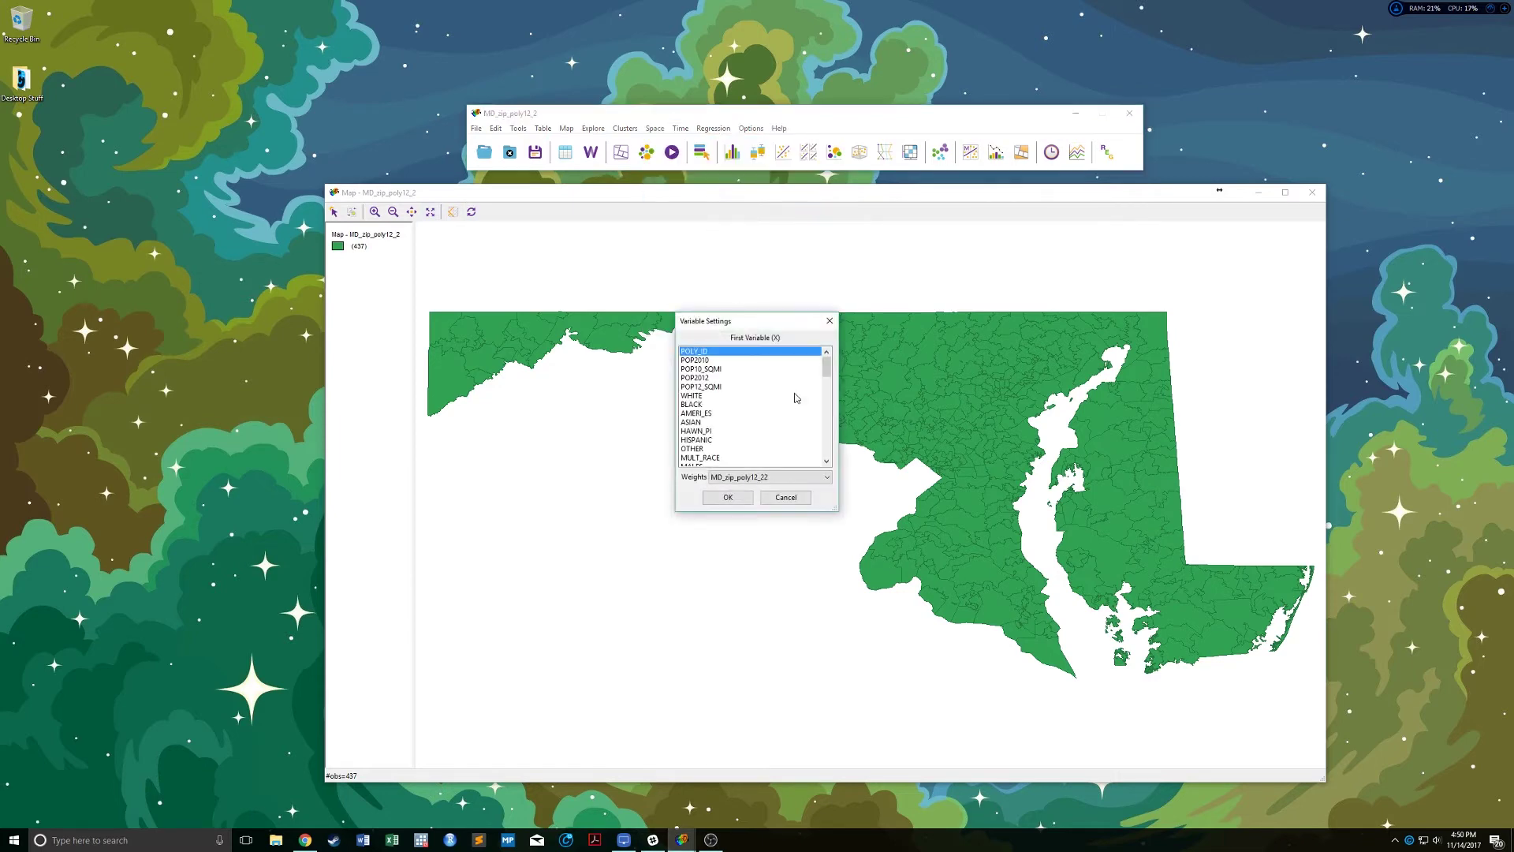
drag(827, 377, 834, 457)
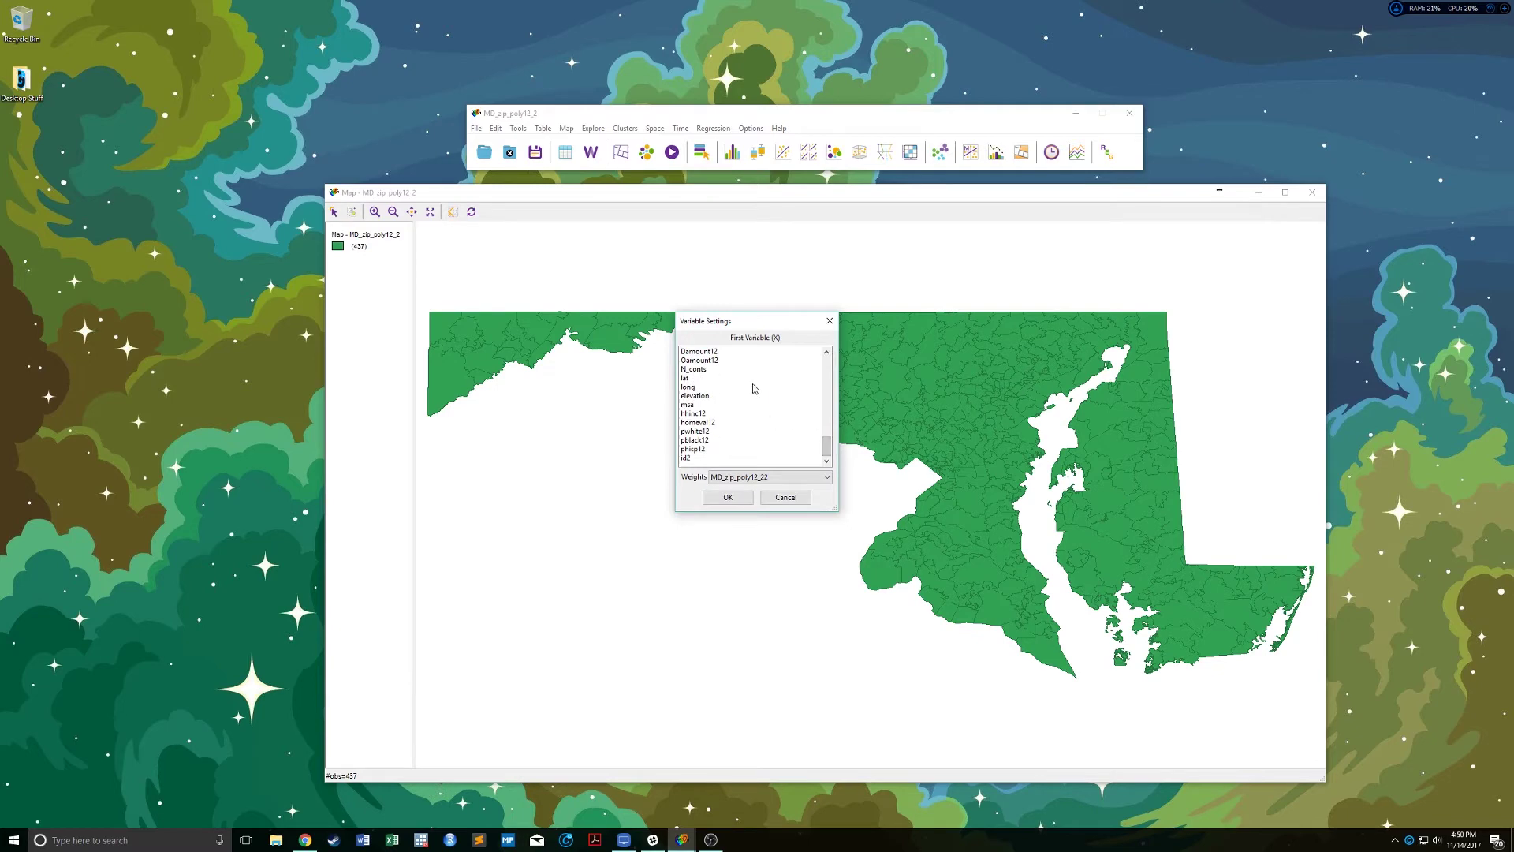
scroll(752, 393, up, 3)
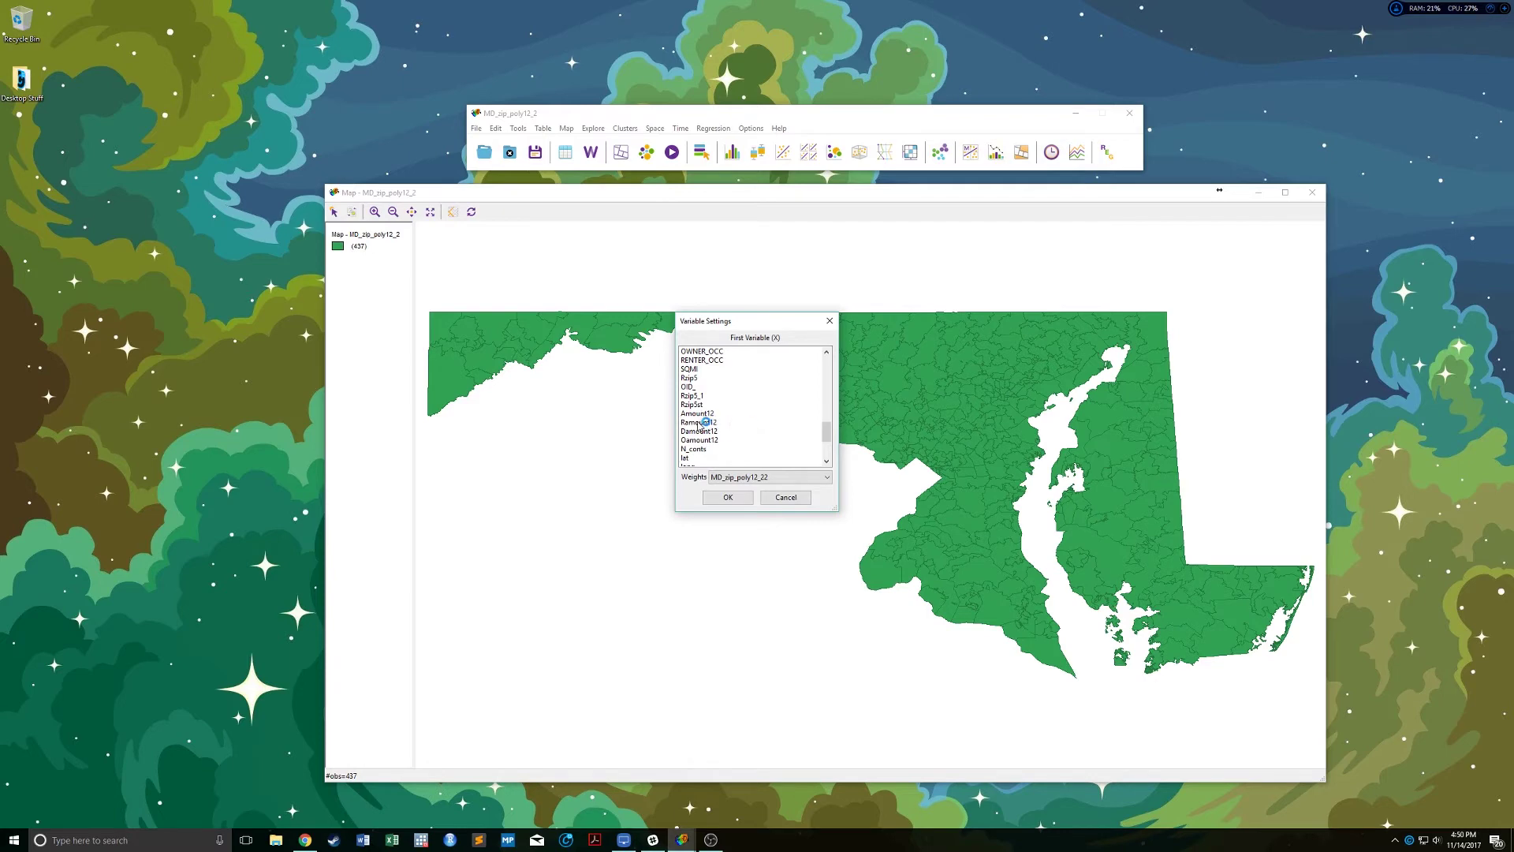
click(704, 422)
click(686, 414)
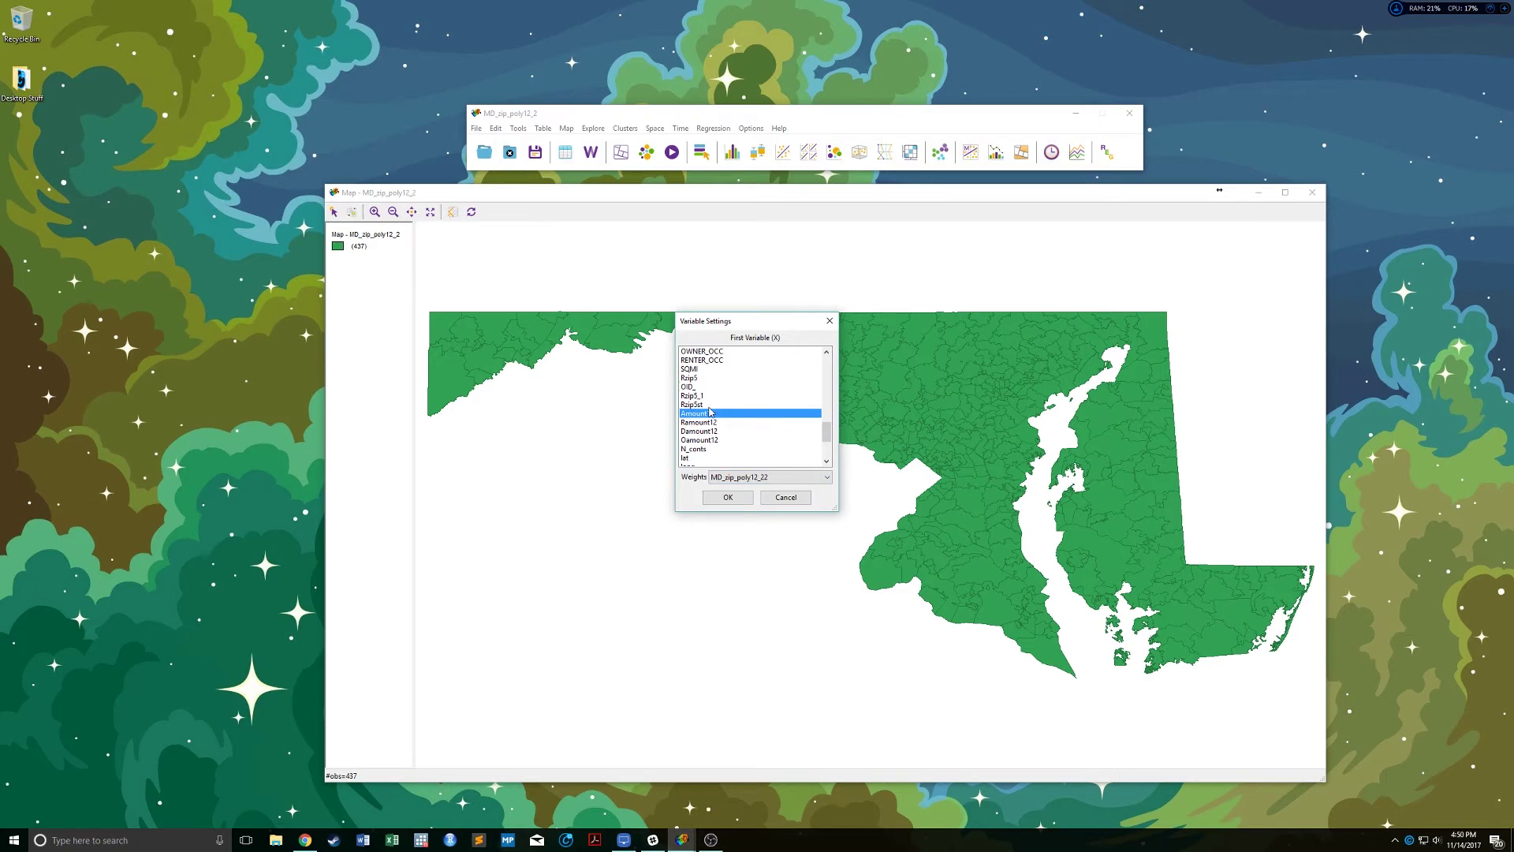
click(732, 498)
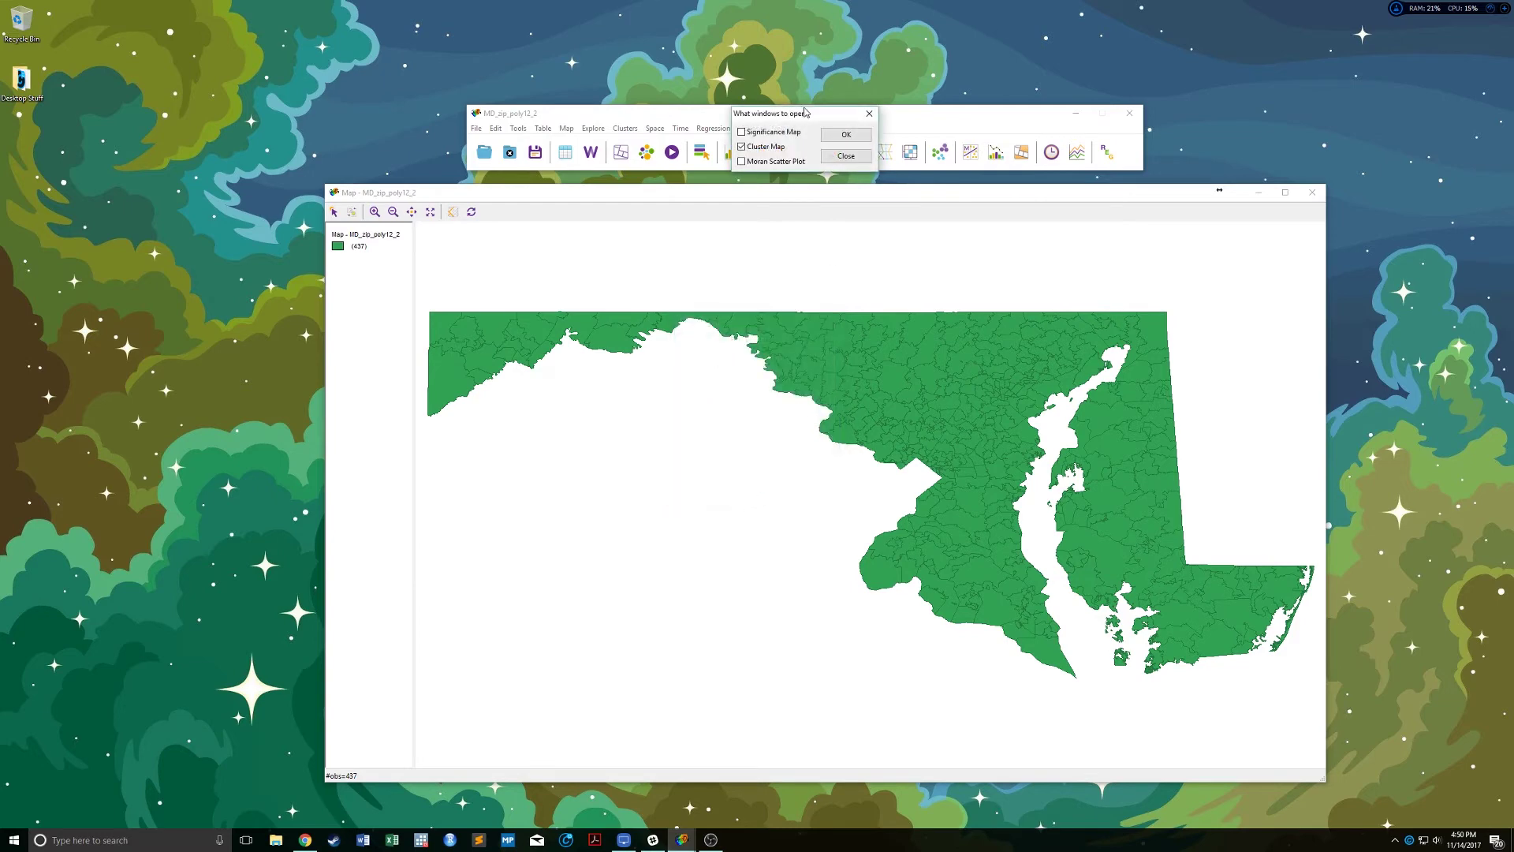
Step: Produce the LISA significance map, cluster map and Moran scatter plot
click(591, 440)
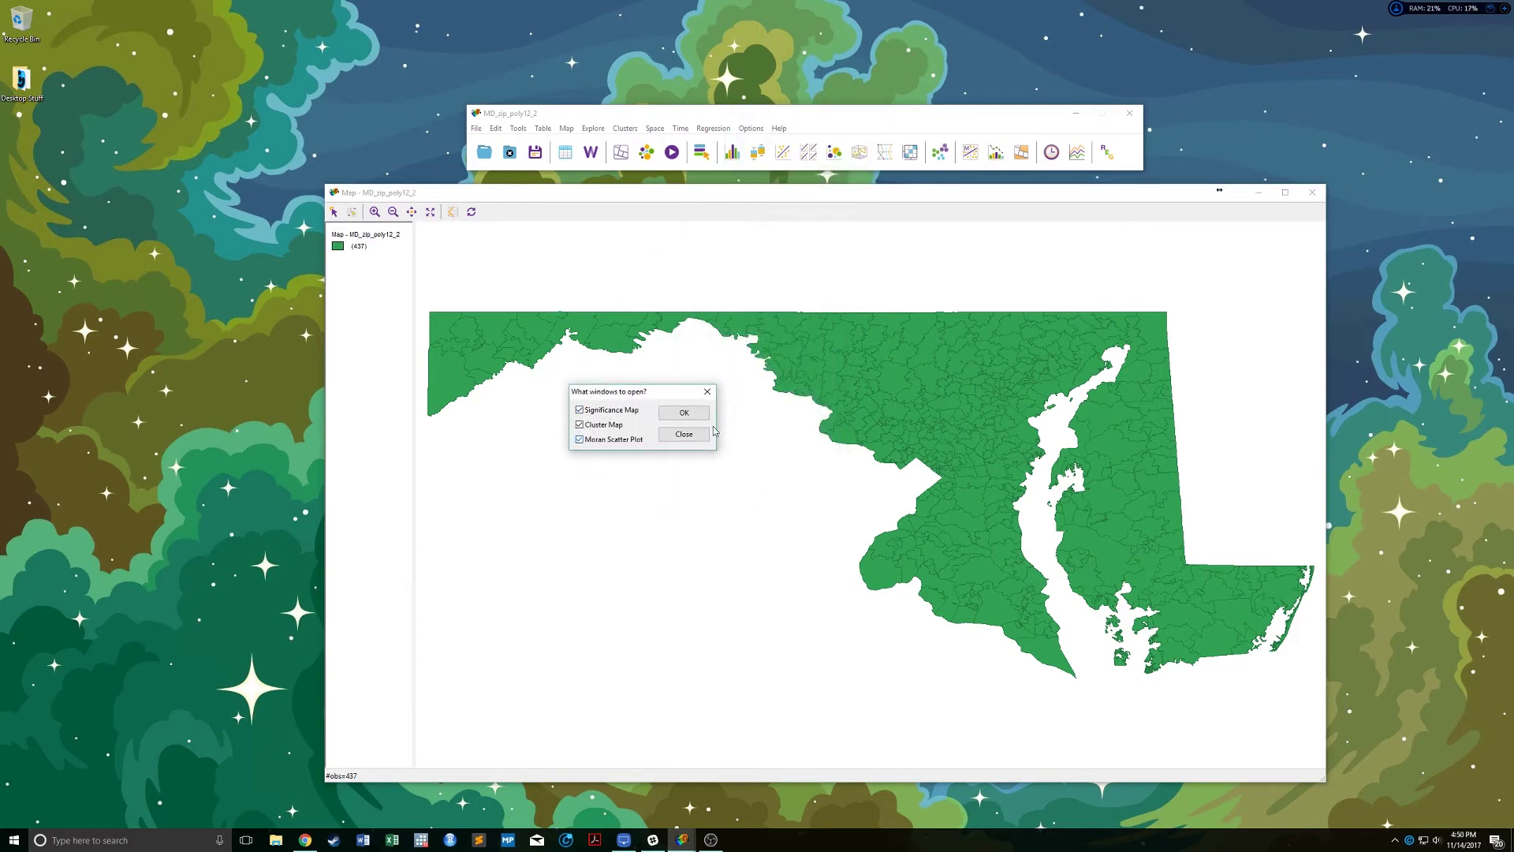
click(602, 412)
click(684, 413)
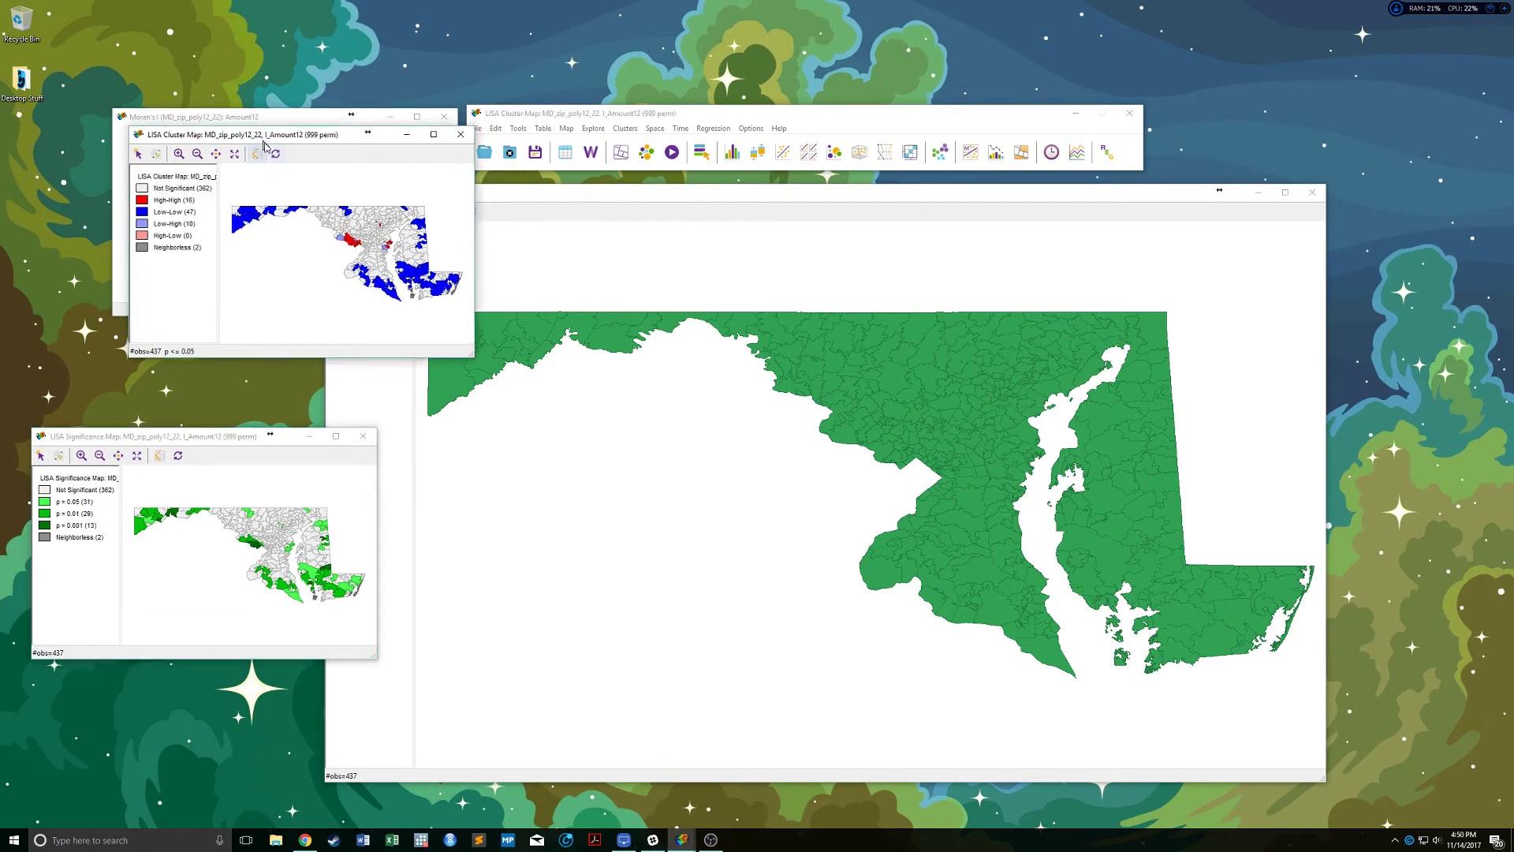
Step: Enlarge the Moran's I plot and cluster map, viewing the cluster map full screen before placing it lower right
drag(236, 132, 534, 420)
drag(283, 122, 629, 123)
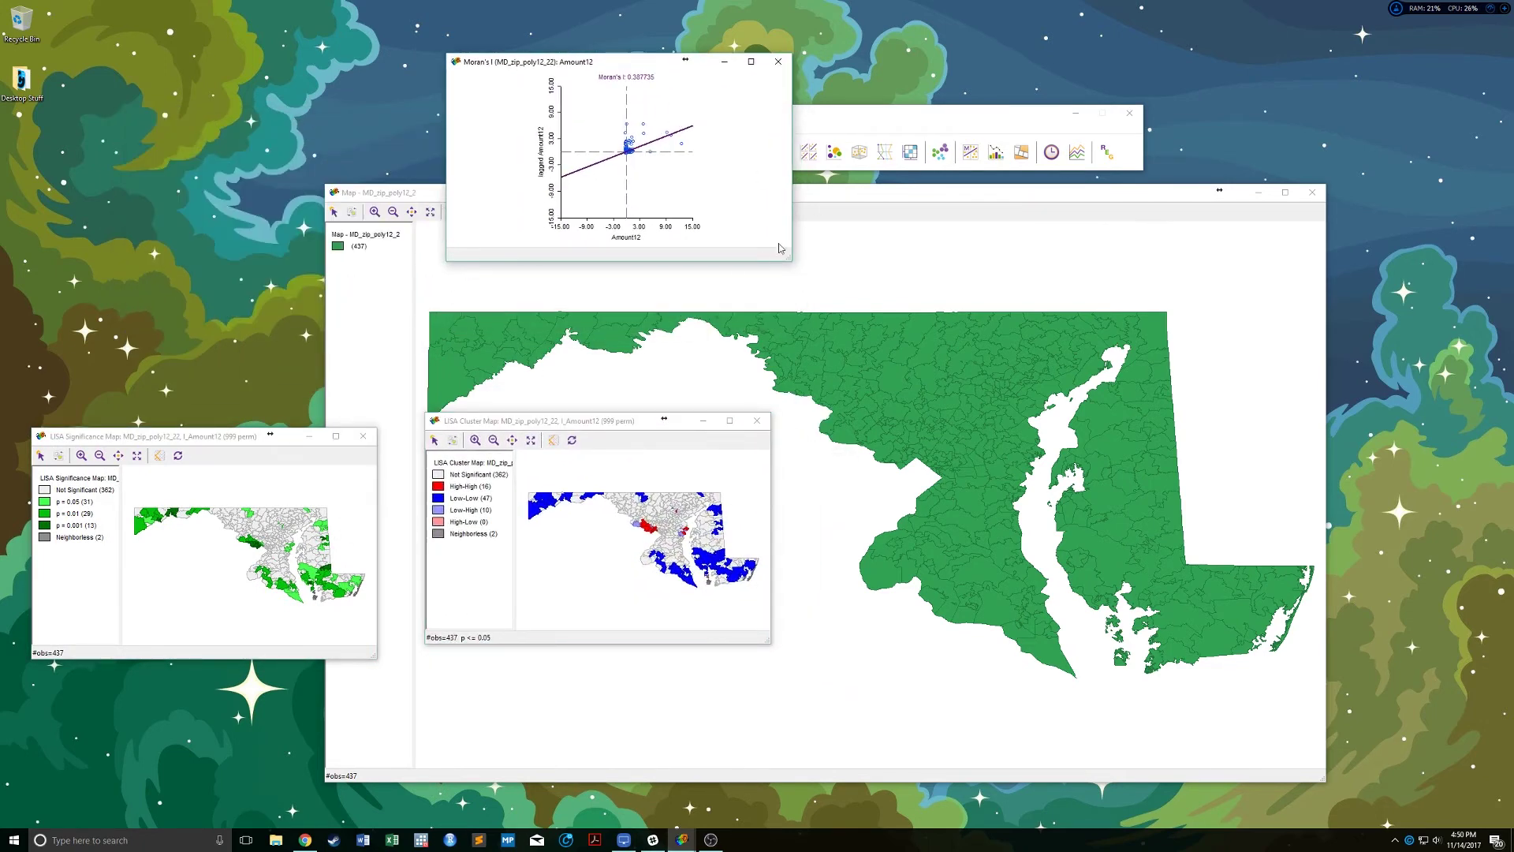
drag(790, 259, 1021, 332)
drag(597, 415, 610, 293)
drag(782, 511, 1040, 671)
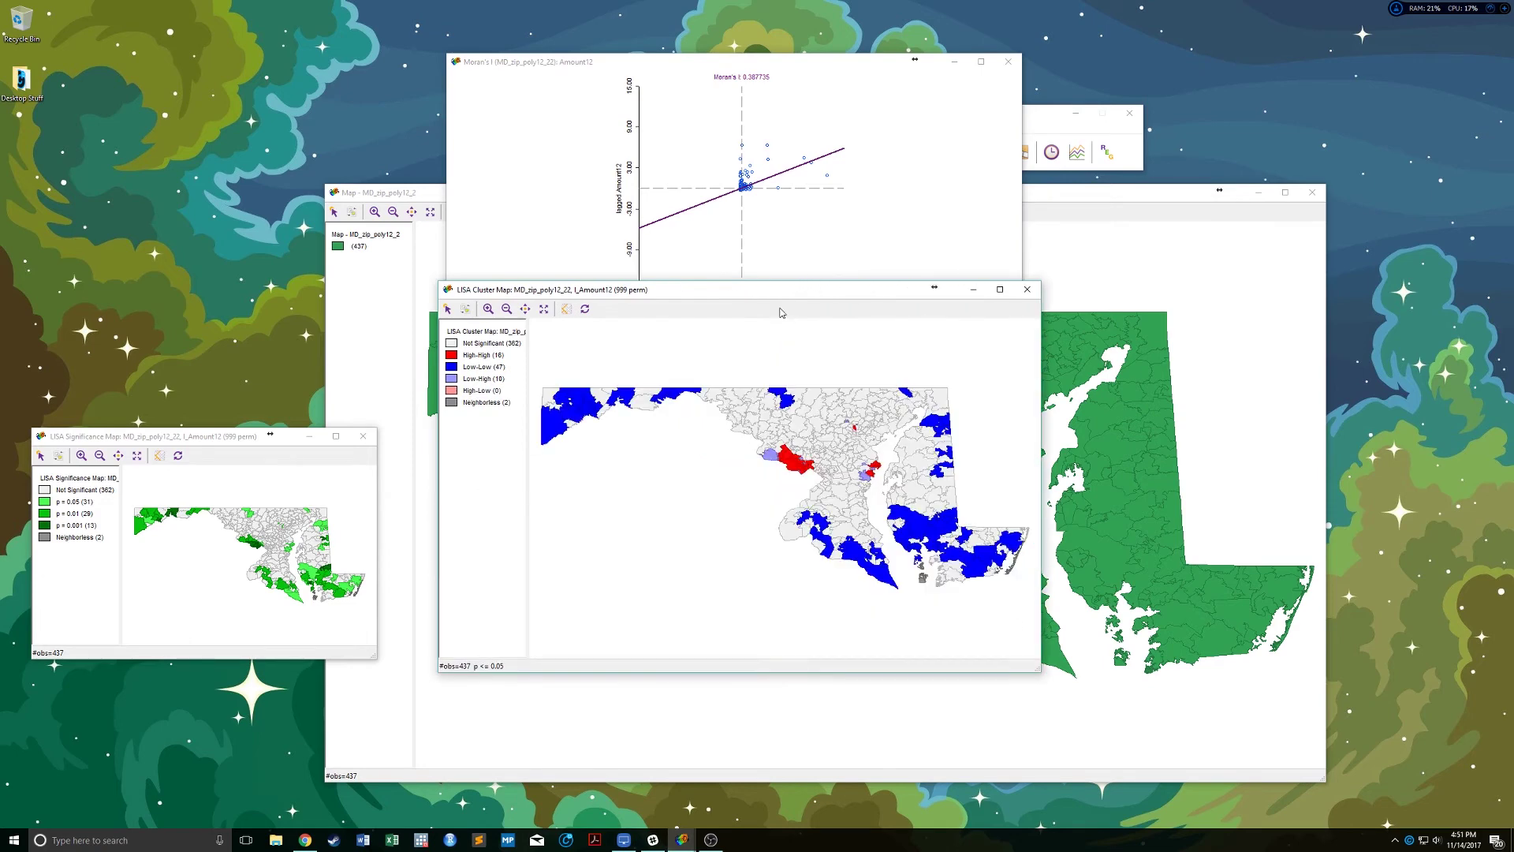
drag(764, 290, 764, 2)
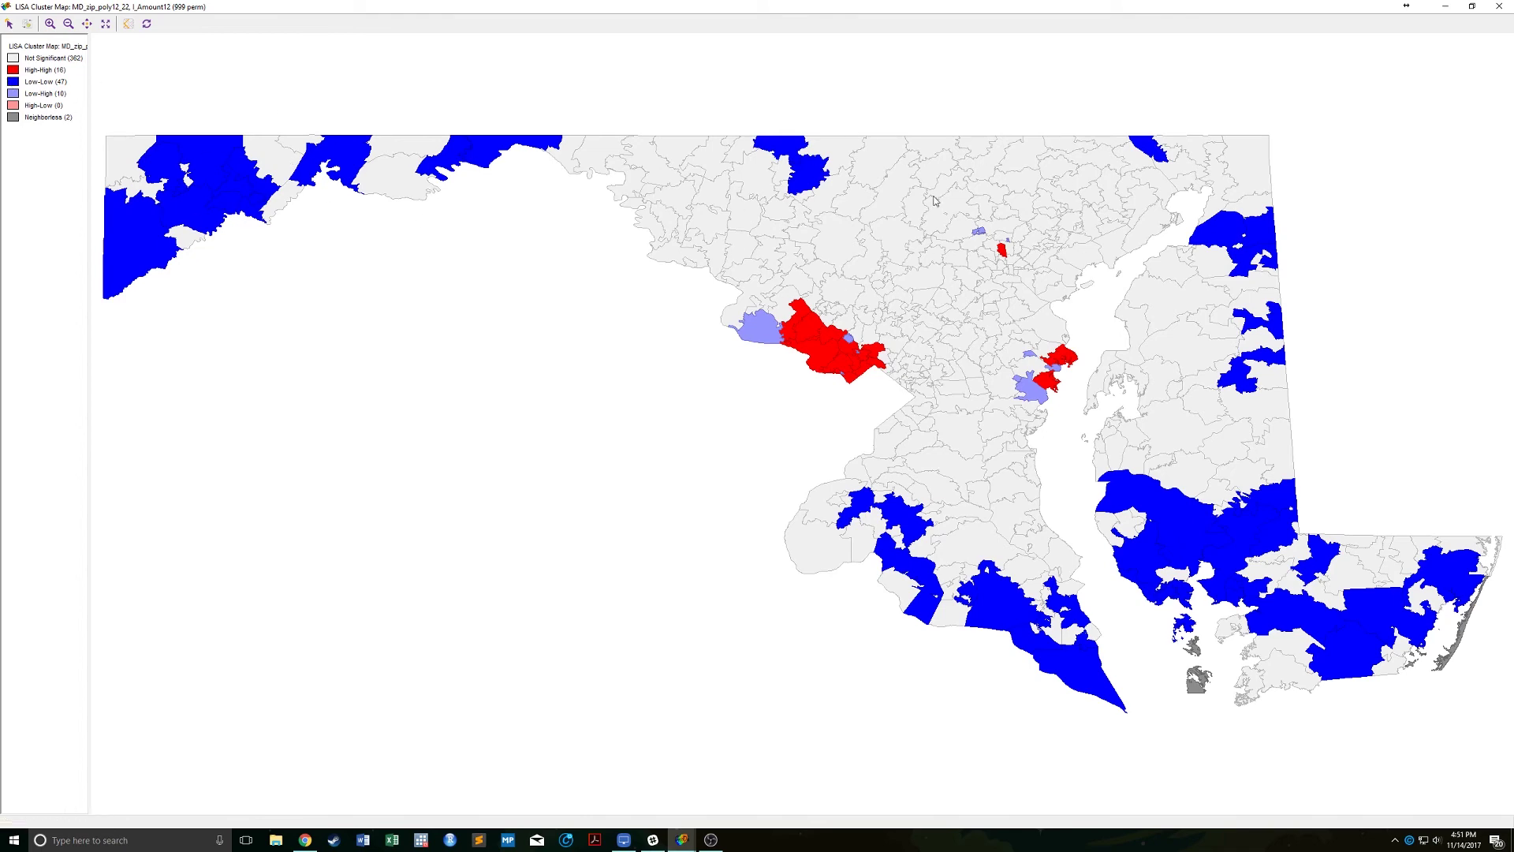
drag(990, 9, 975, 438)
Step: Move the LISA Significance Map up and enlarge it to show its p = 0.05, 0.01 and 0.001 areas
drag(211, 433, 205, 310)
drag(375, 547, 713, 738)
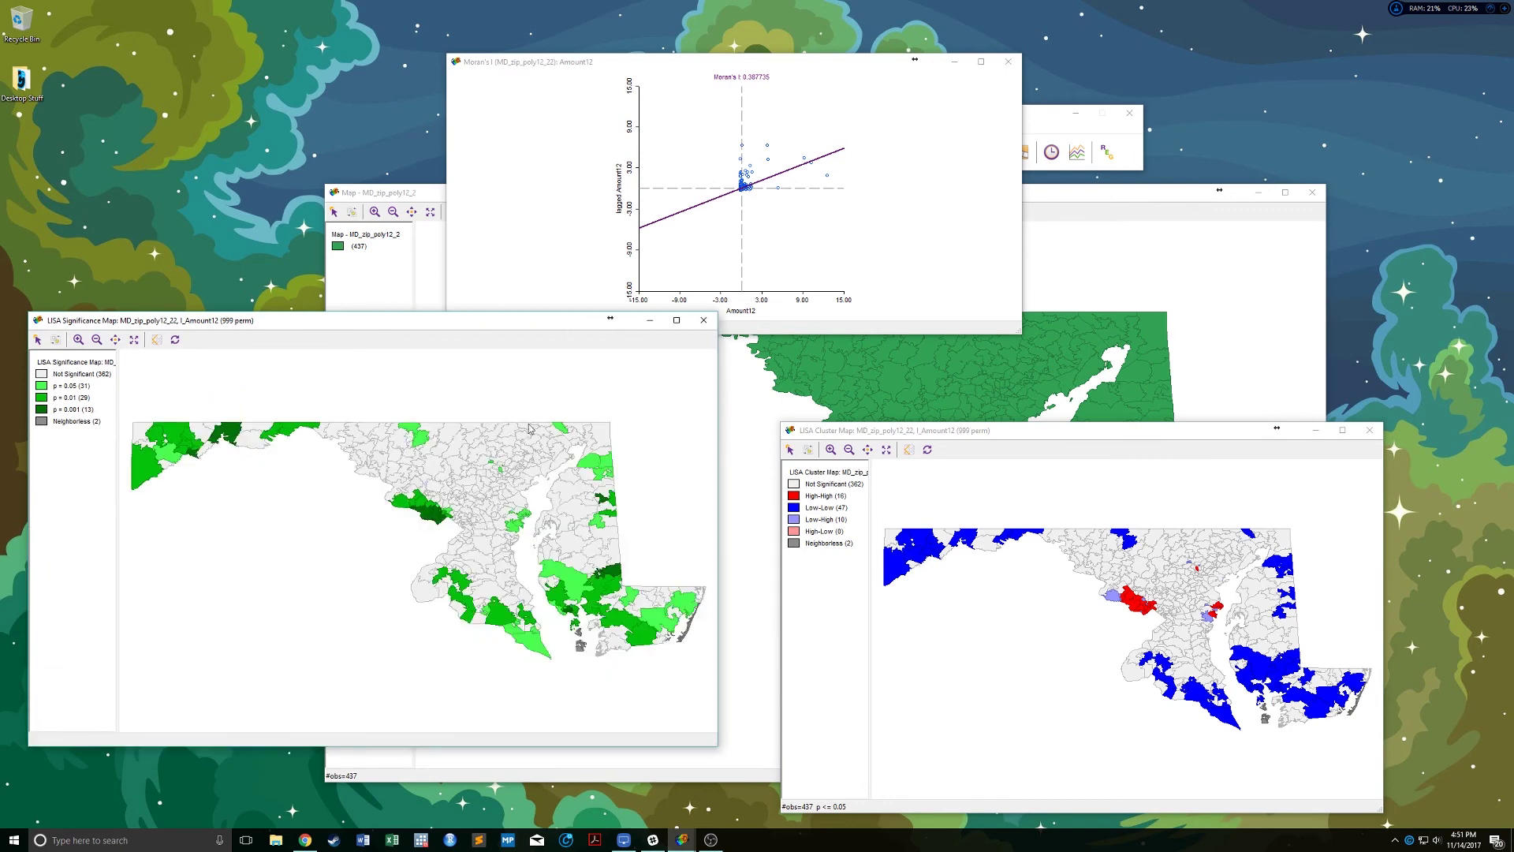
drag(424, 306, 383, 137)
drag(672, 568, 802, 743)
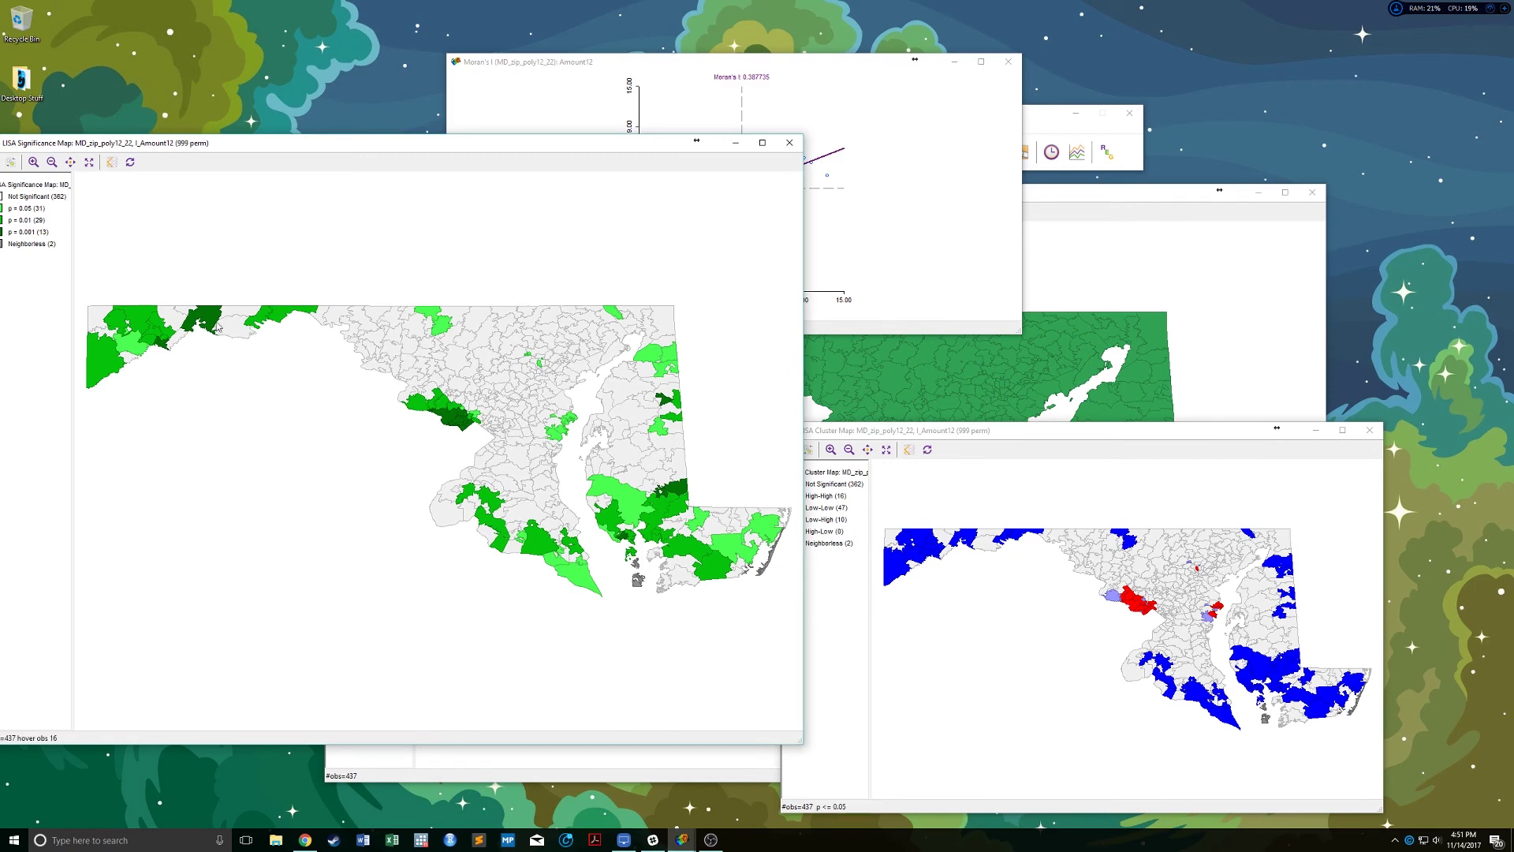
drag(89, 149, 135, 160)
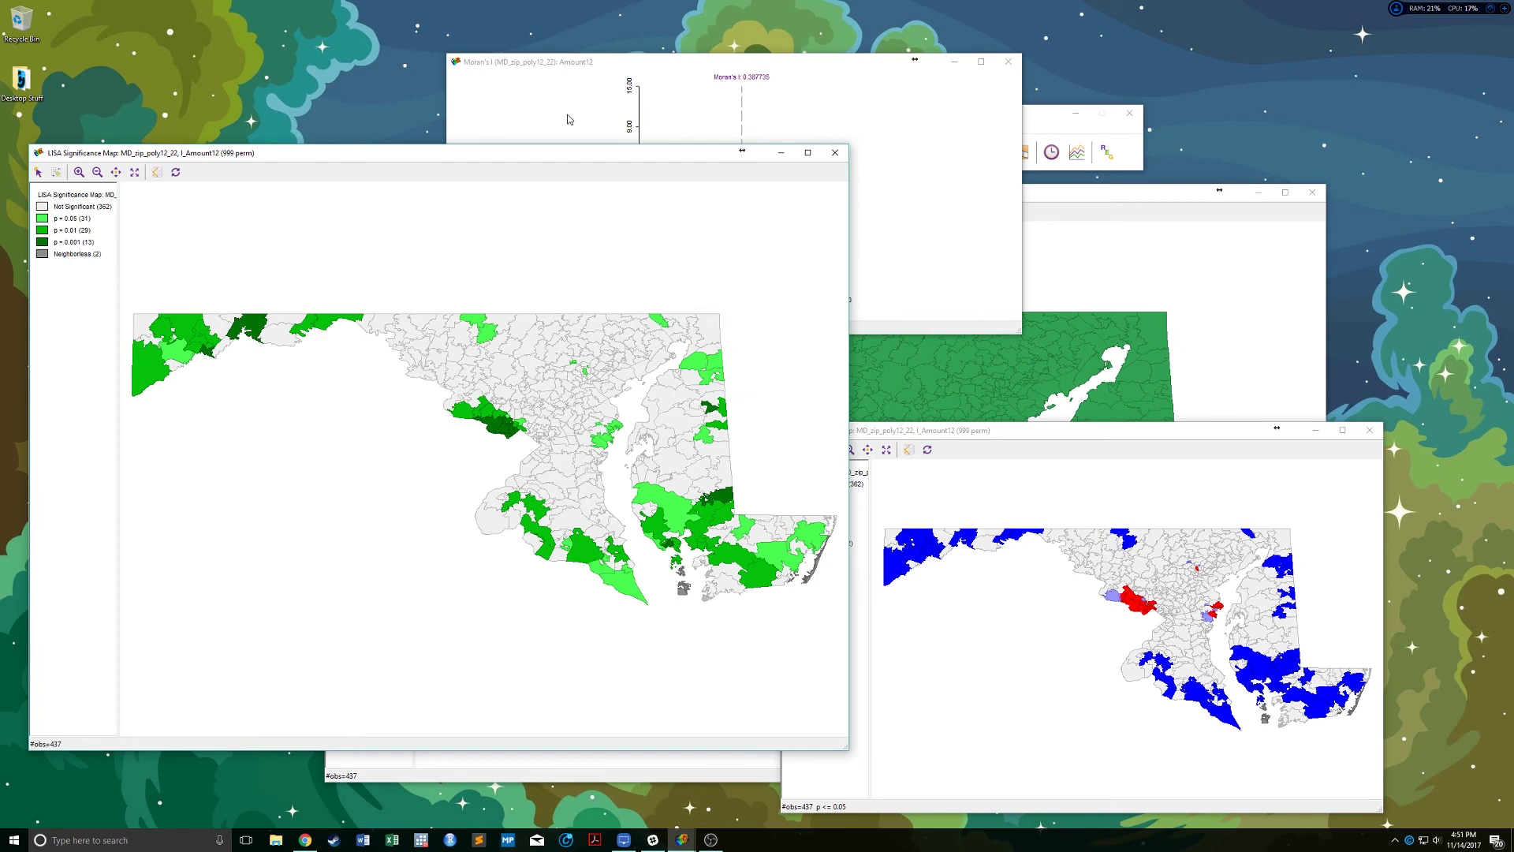
Step: Move the Moran's I plot to the upper right and enlarge it, then bring forward and enlarge the cluster map
drag(661, 62, 1009, 67)
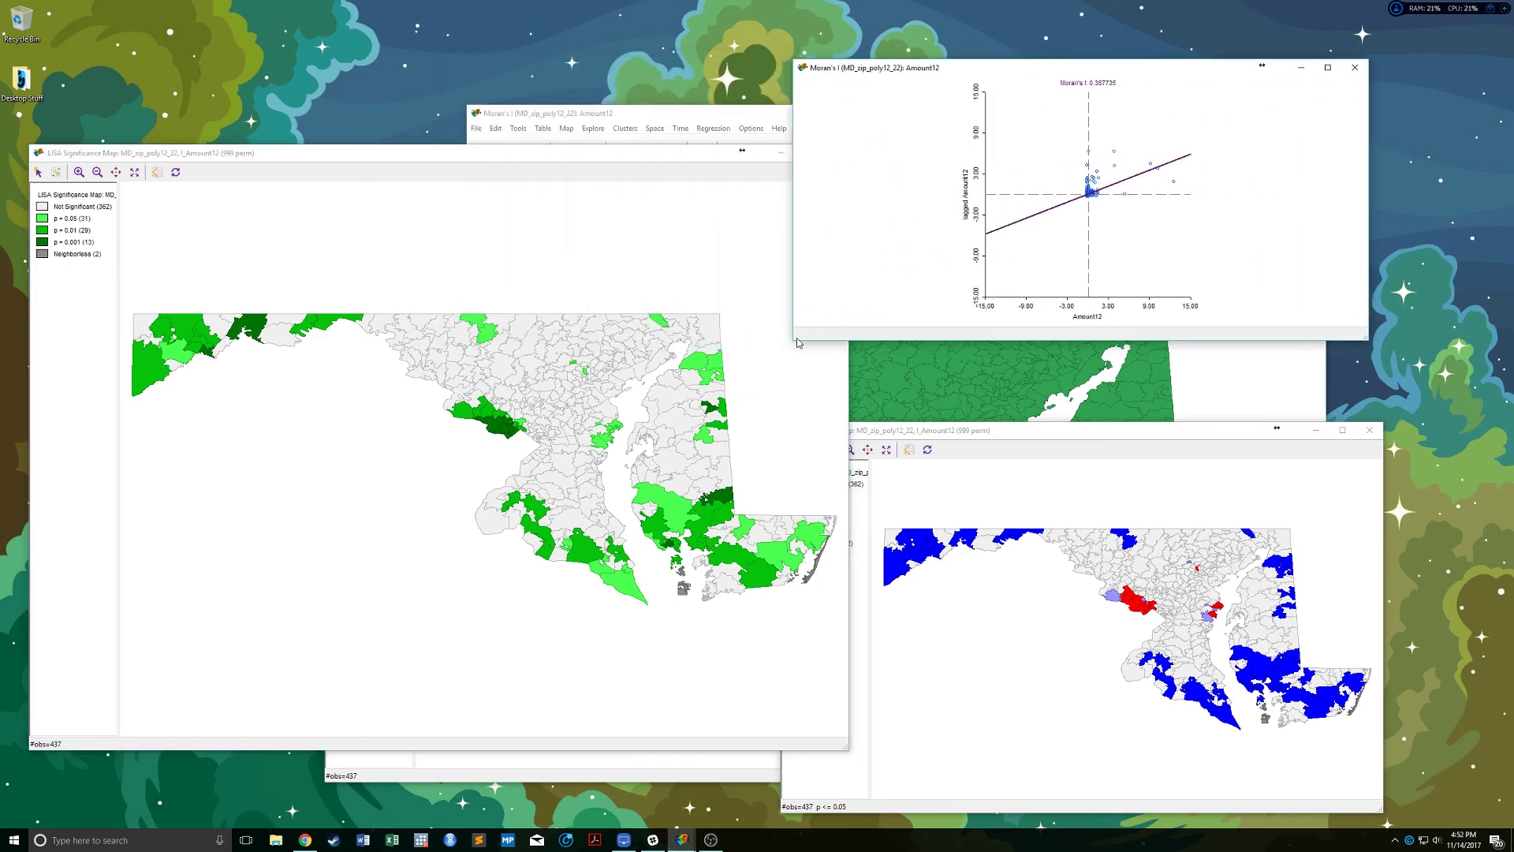
drag(794, 342, 636, 495)
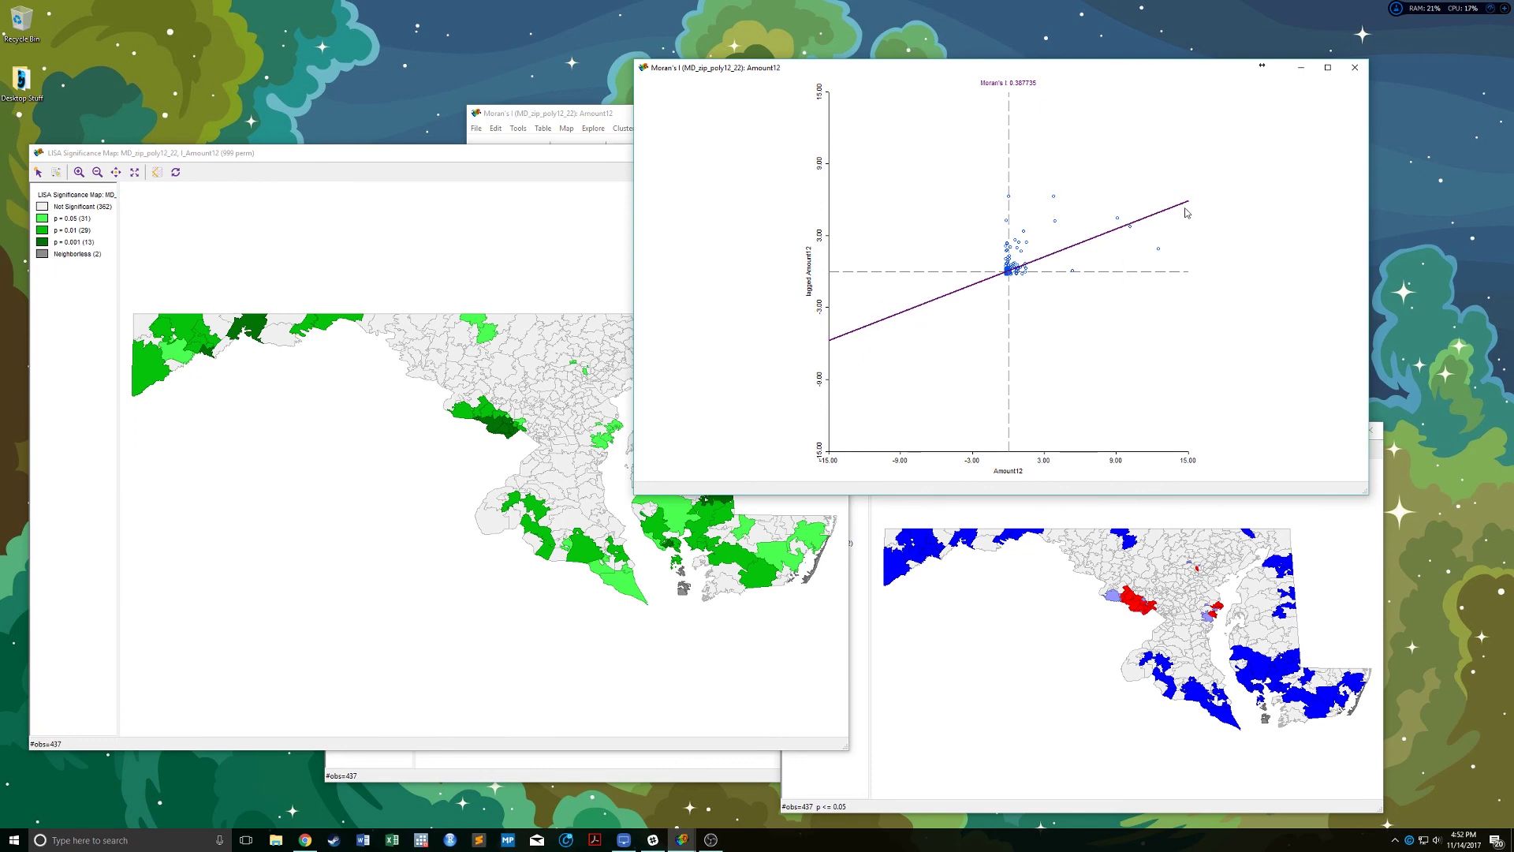
click(1029, 620)
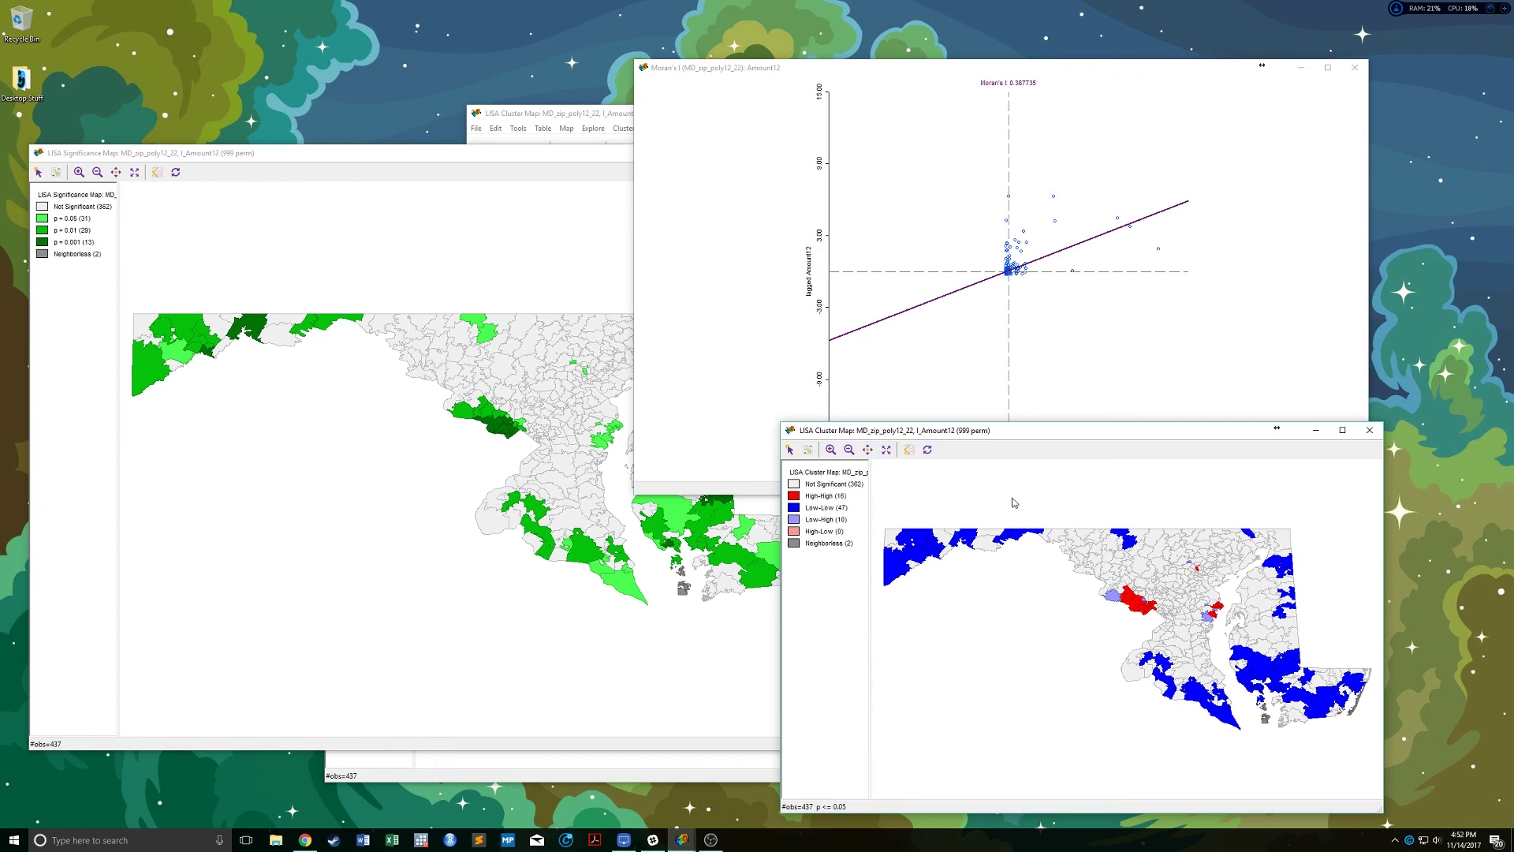
drag(781, 423, 695, 335)
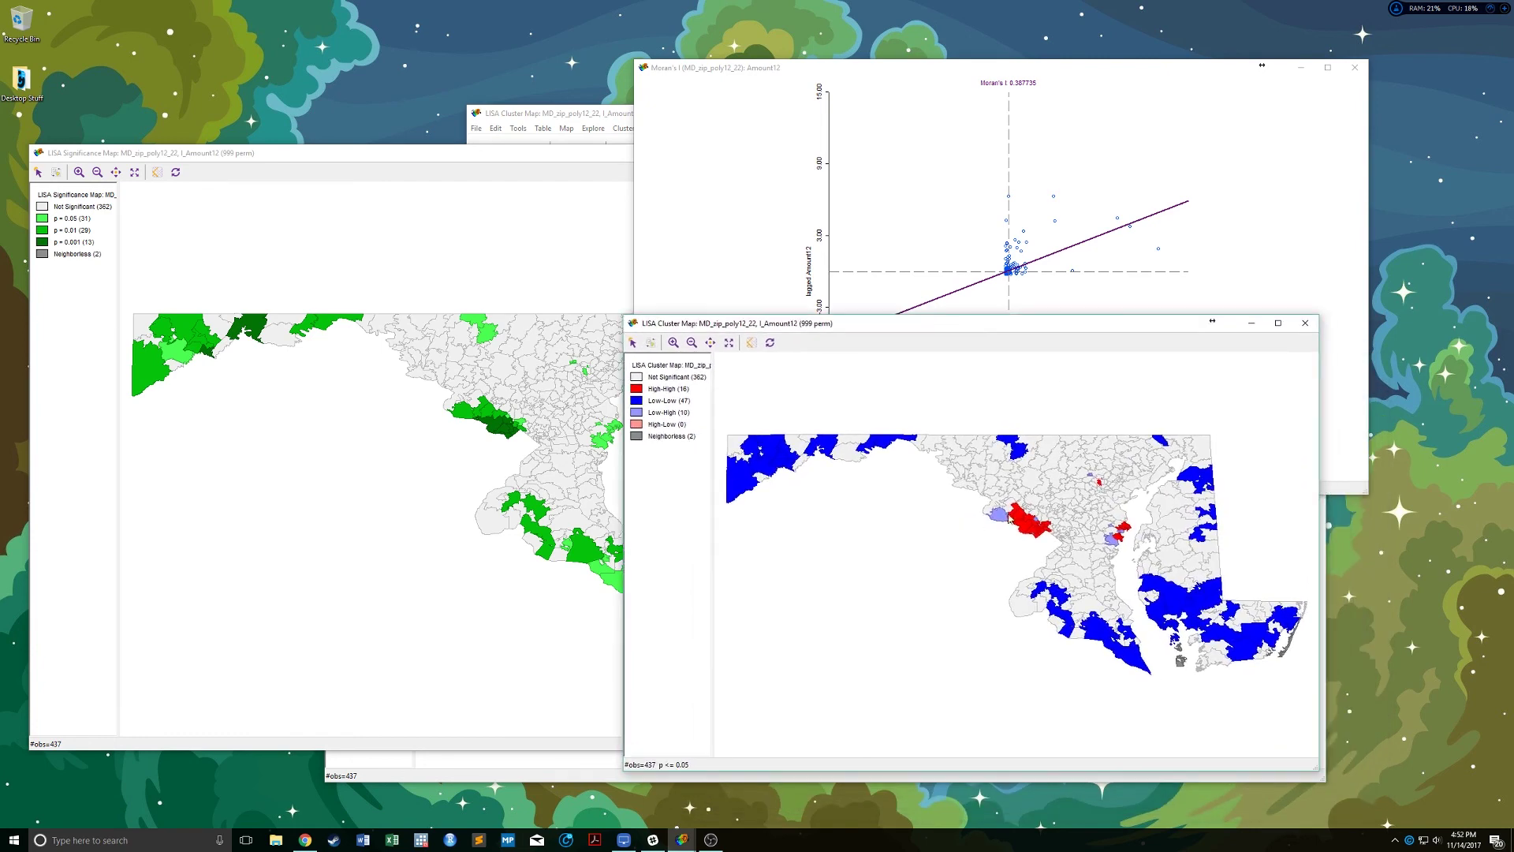
Step: Save the LISA cluster map as a PNG image under its default name
right_click(1027, 483)
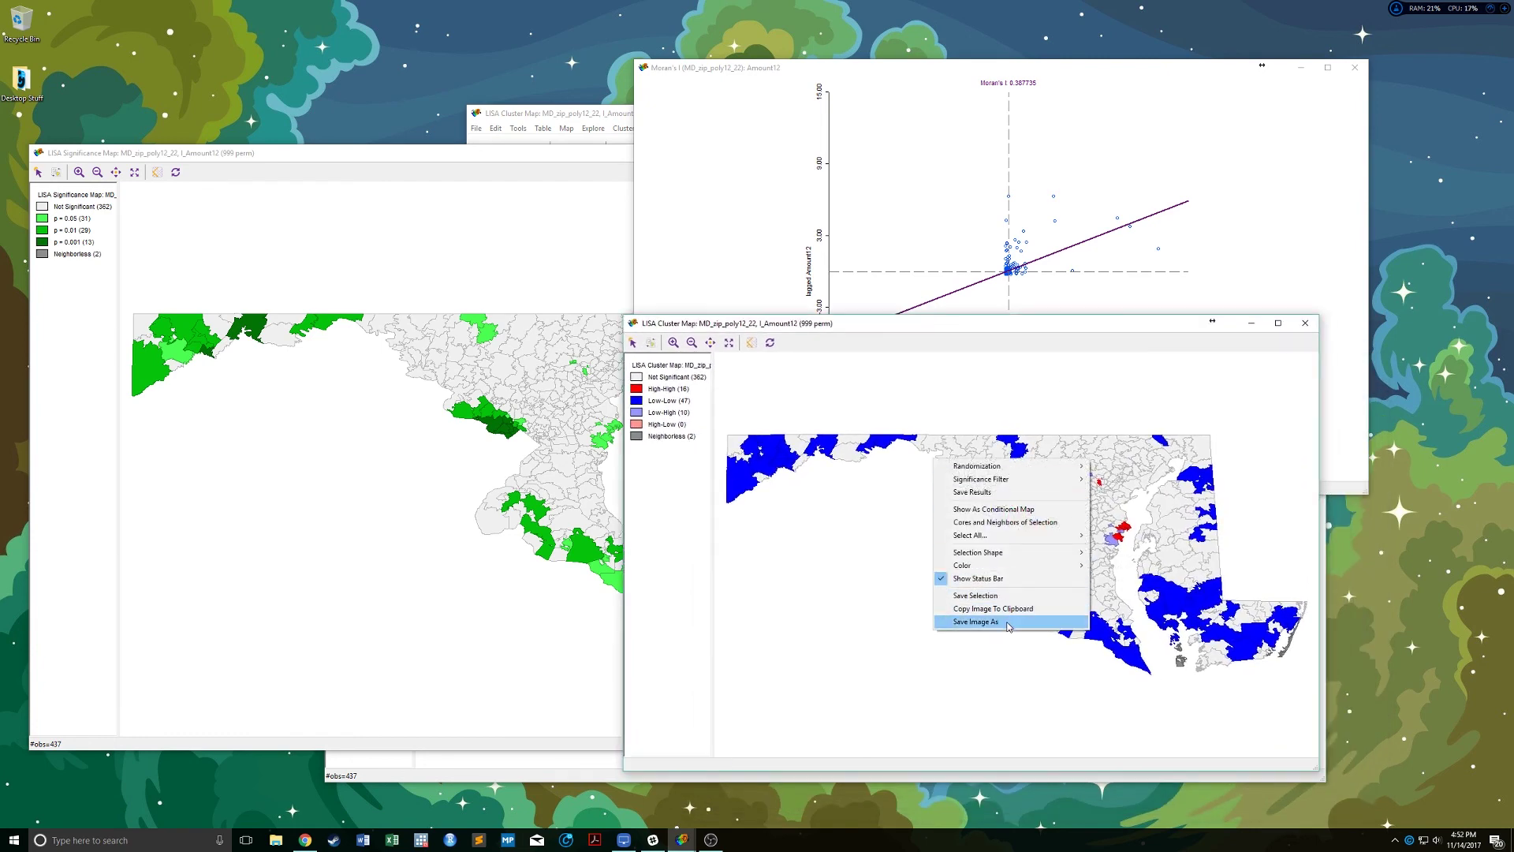
click(976, 622)
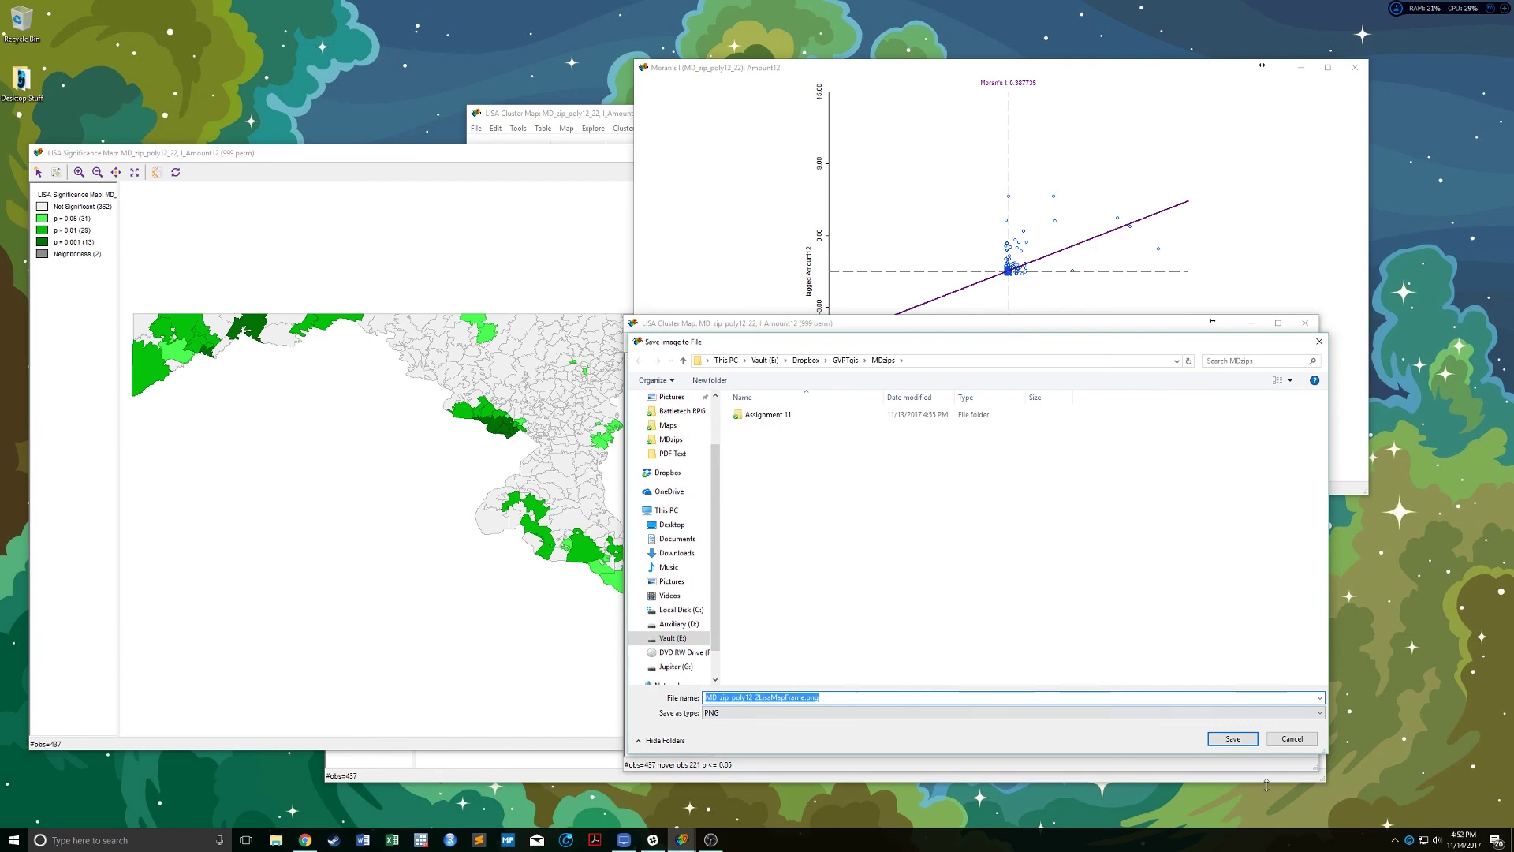
click(1233, 738)
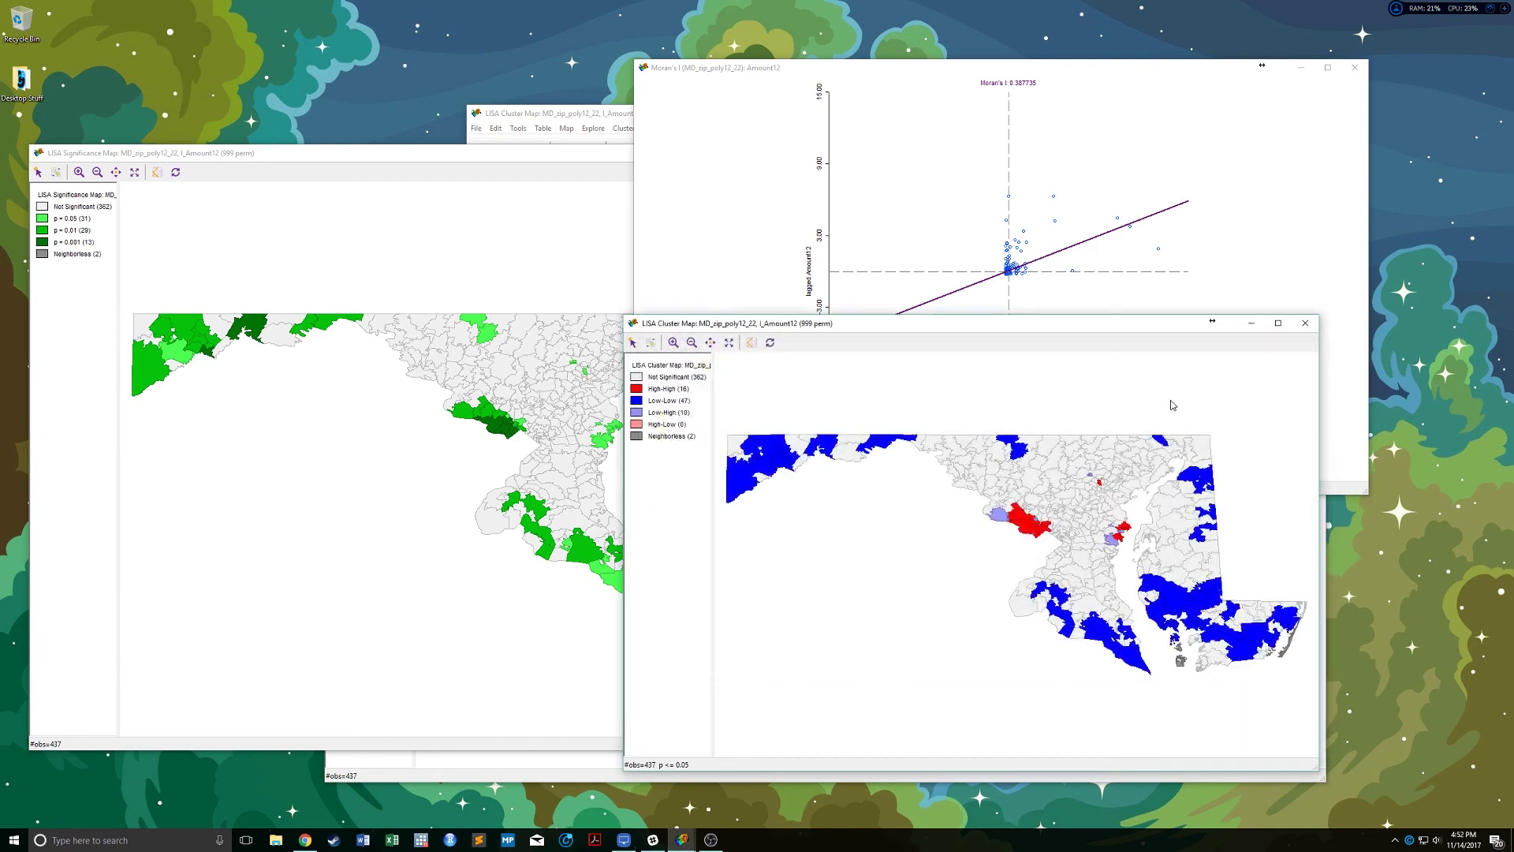